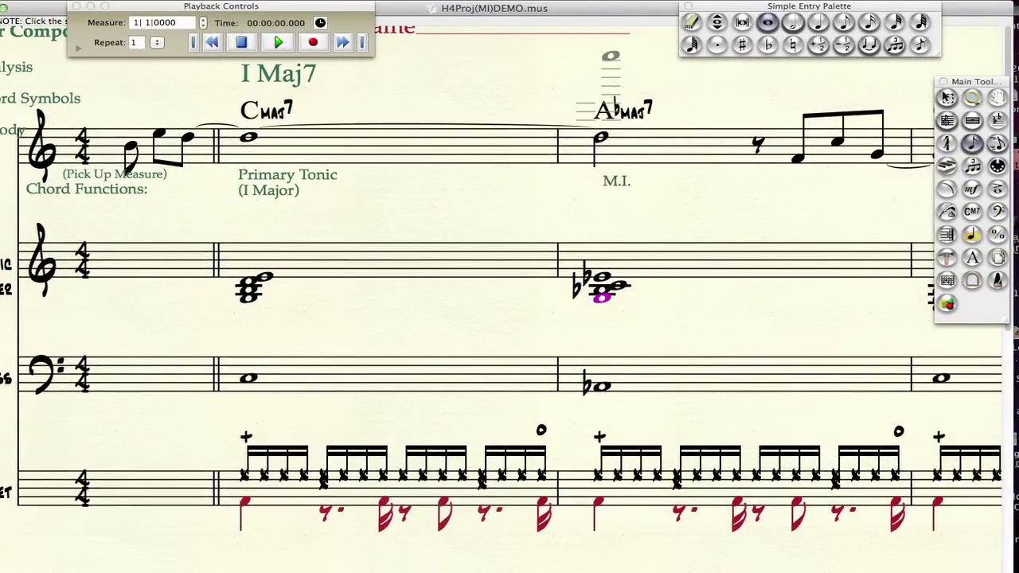
# Replace the chord in the A♭maj7 measure below the melody with a whole-note stack of thirds: A, C, E, G.
pyautogui.press('BackSpace')
pyautogui.press('BackSpace')
pyautogui.press('BackSpace')
pyautogui.press('BackSpace')
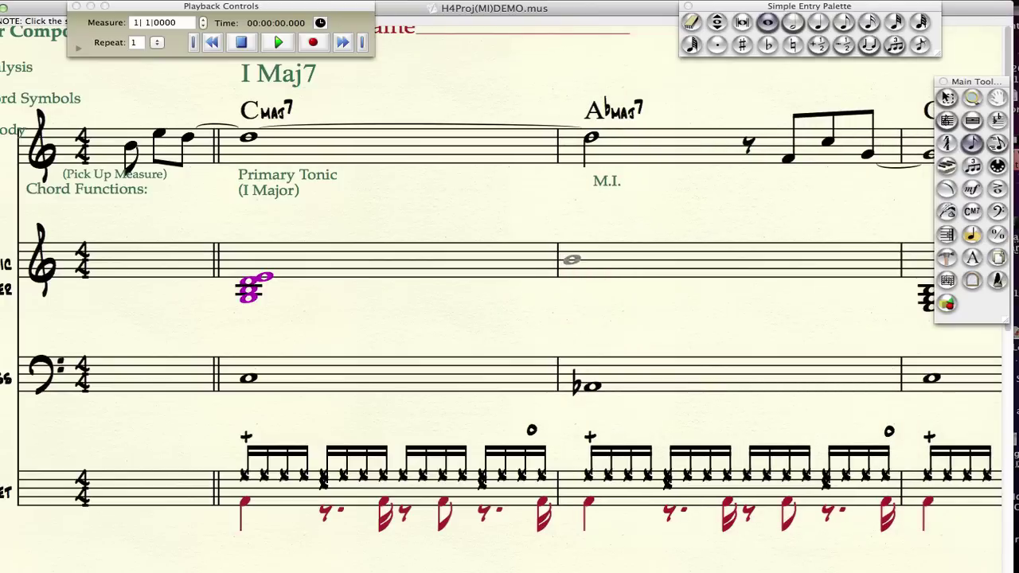
pyautogui.click(593, 292)
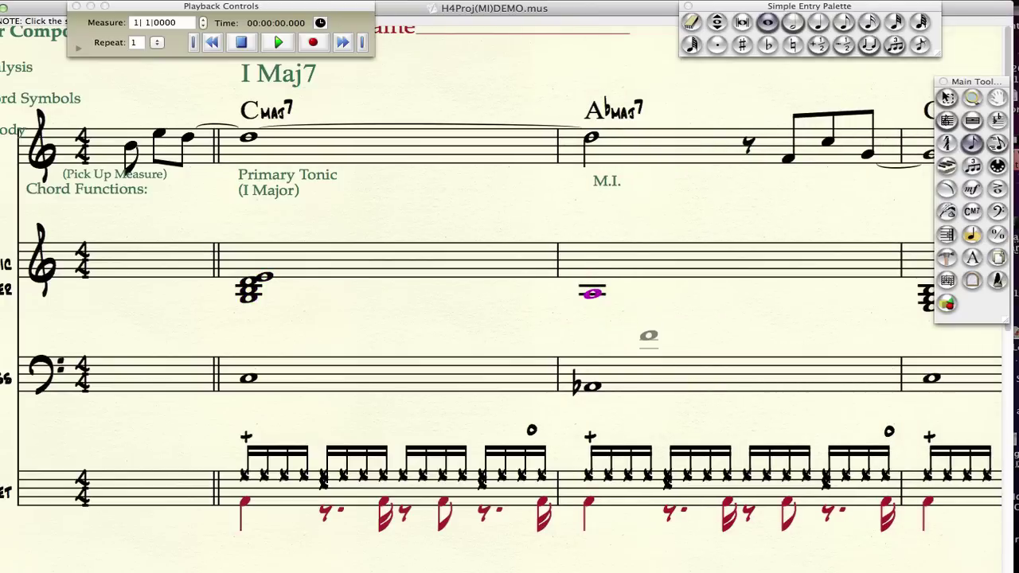
pyautogui.press('F3')
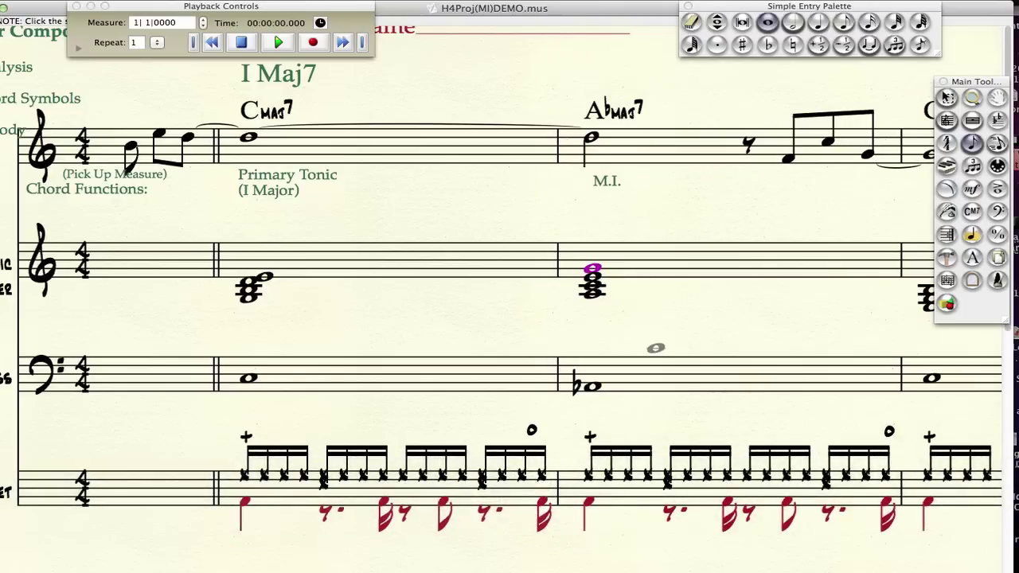
# Flatten the lowest note of the new chord to A♭.
pyautogui.press('super+Down')
pyautogui.press('super+Down')
pyautogui.press('super+Down')
pyautogui.press('-')
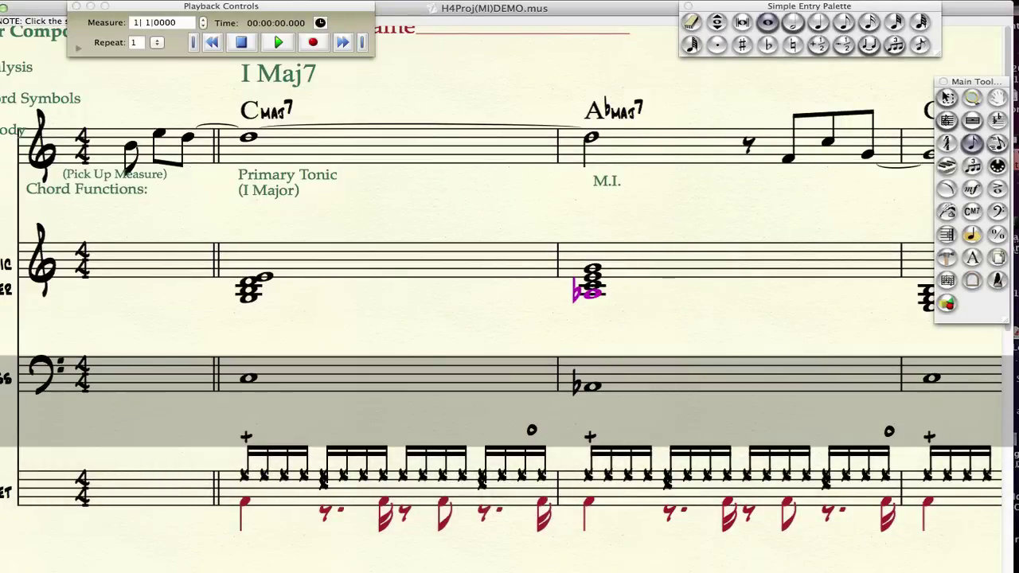
# Lower the chord's E to E♭ and select the G above it.
pyautogui.press('super+Up')
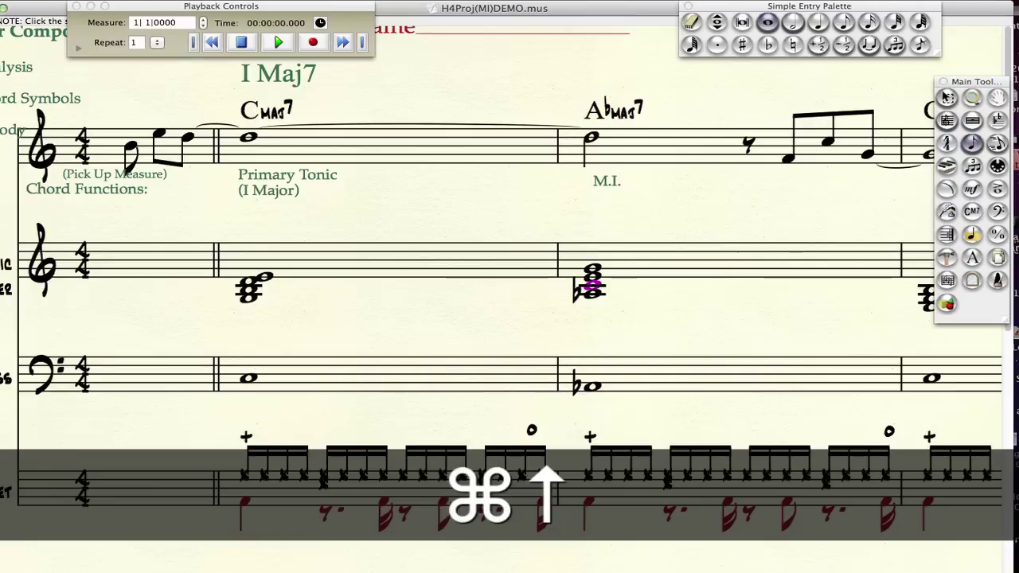
pyautogui.press('super+Down')
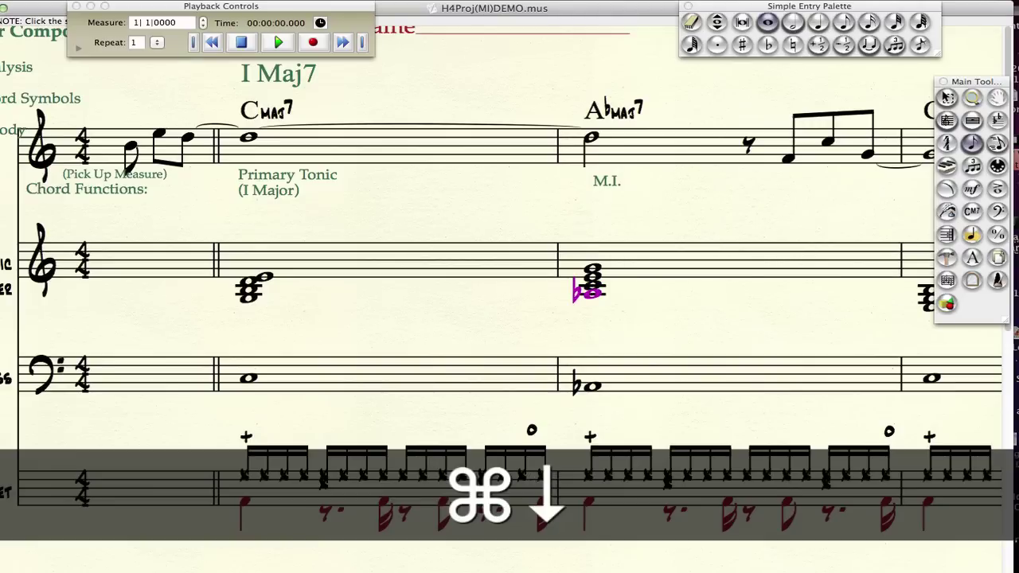
pyautogui.press('super+Up')
pyautogui.press('super+Down')
pyautogui.press('super+Up')
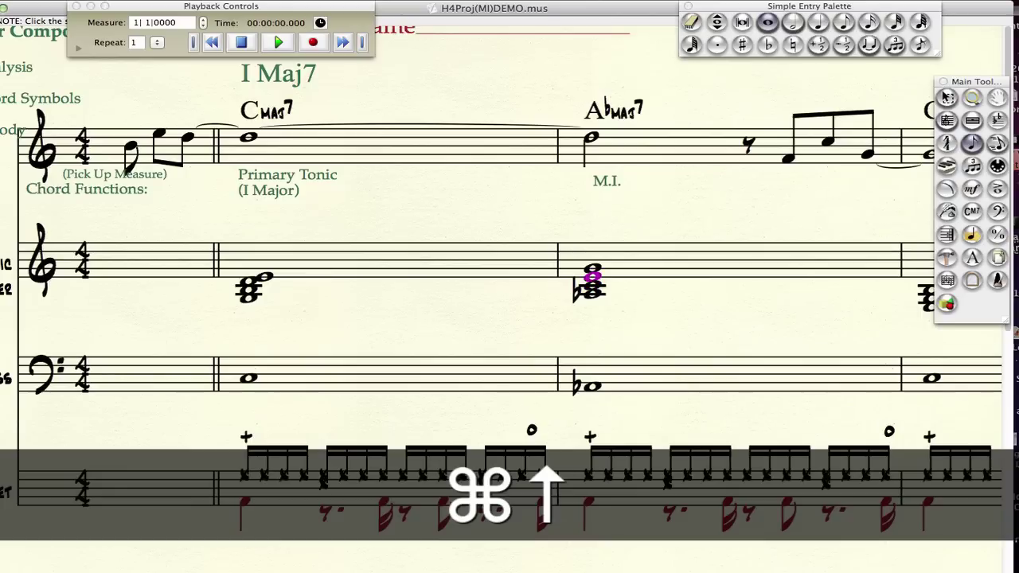
pyautogui.press('super+Down')
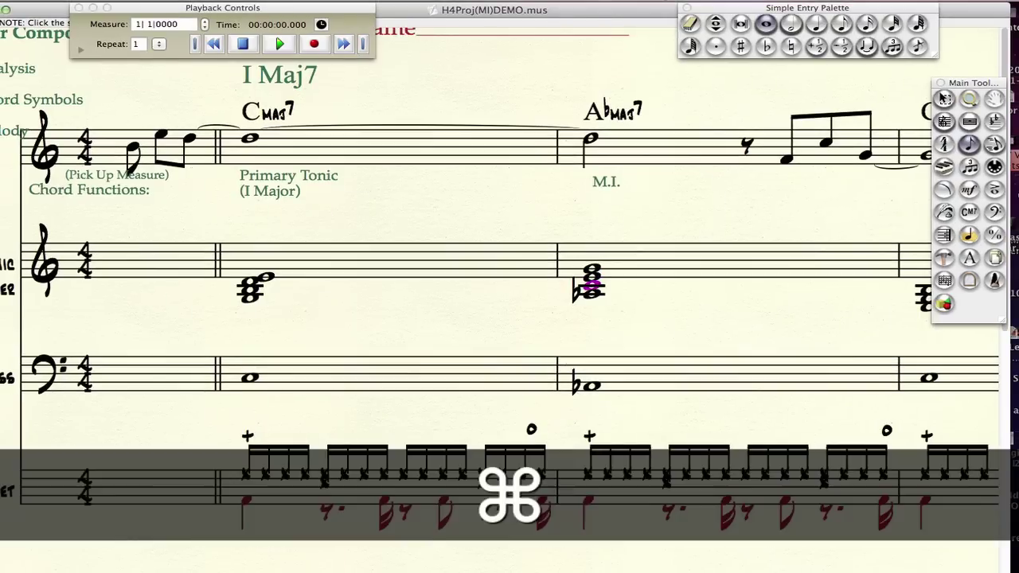
pyautogui.press('super+Up')
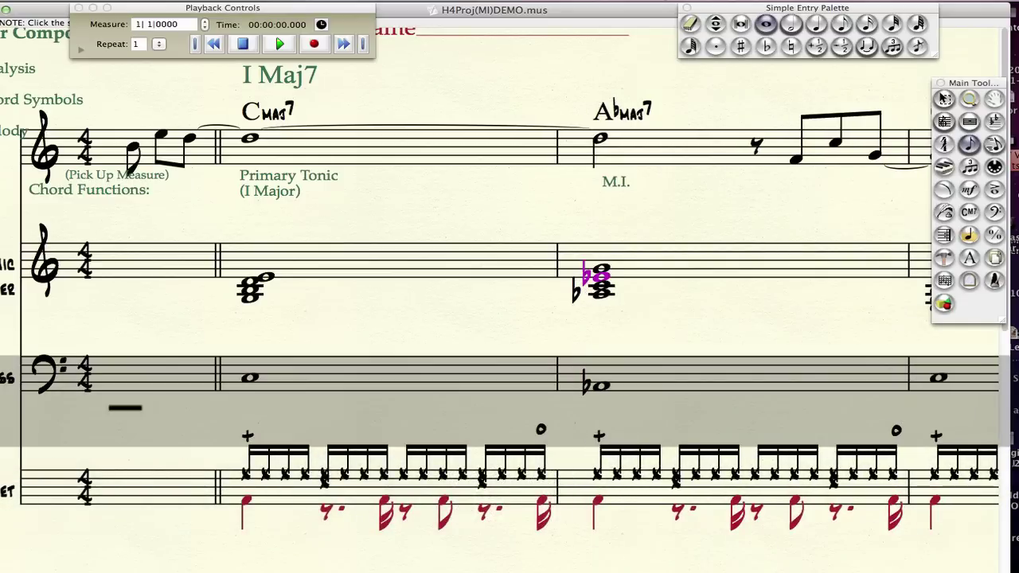
pyautogui.press('super+Up')
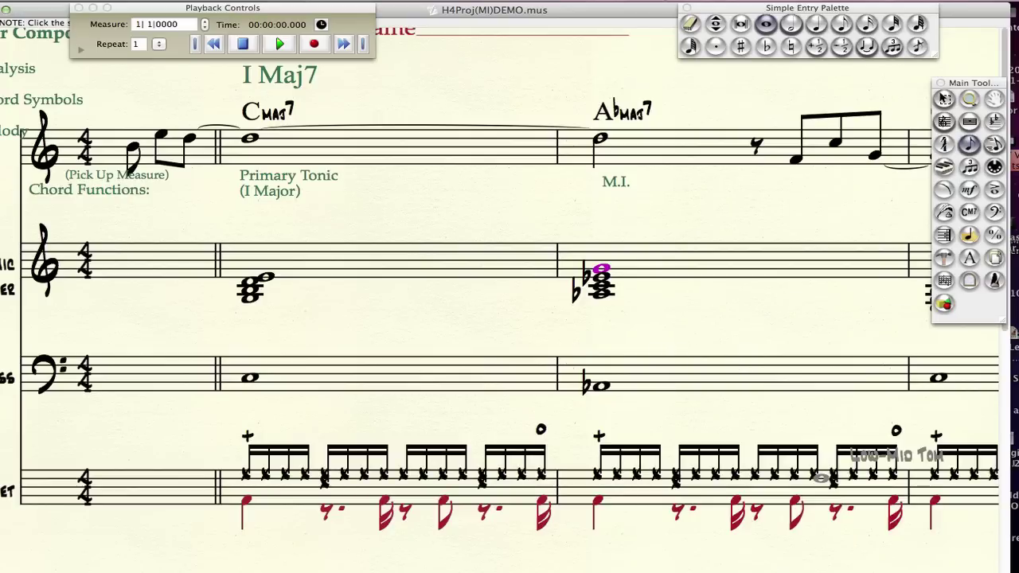
pyautogui.press('Left')
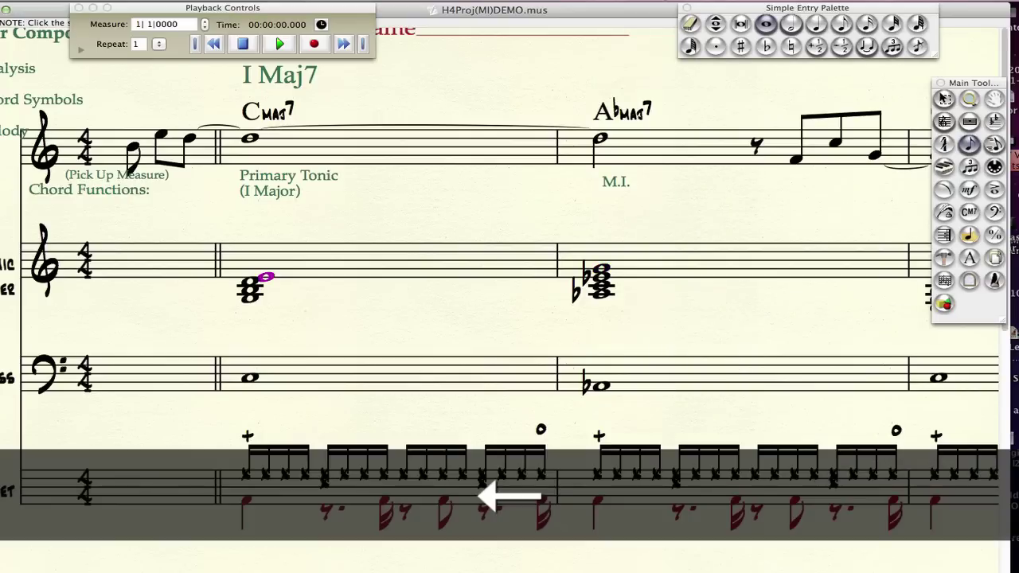
pyautogui.press('Right')
pyautogui.press('Left')
pyautogui.press('Right')
pyautogui.press('Left')
pyautogui.press('Right')
pyautogui.press('Left')
pyautogui.press('Right')
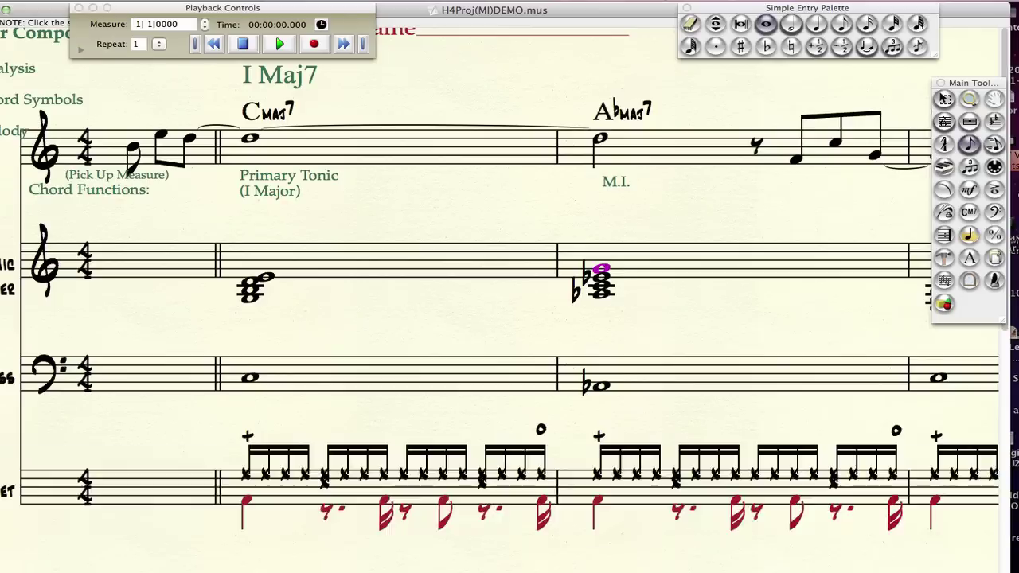
# Try shifting the chord's top note down and back up by single steps.
pyautogui.press('Down')
pyautogui.press('Down')
pyautogui.press('Down')
pyautogui.press('Up')
pyautogui.press('Up')
pyautogui.press('Up')
pyautogui.press('Up')
# Transpose the chord's top note G down one octave.
pyautogui.hotkey('shift', 'Down')
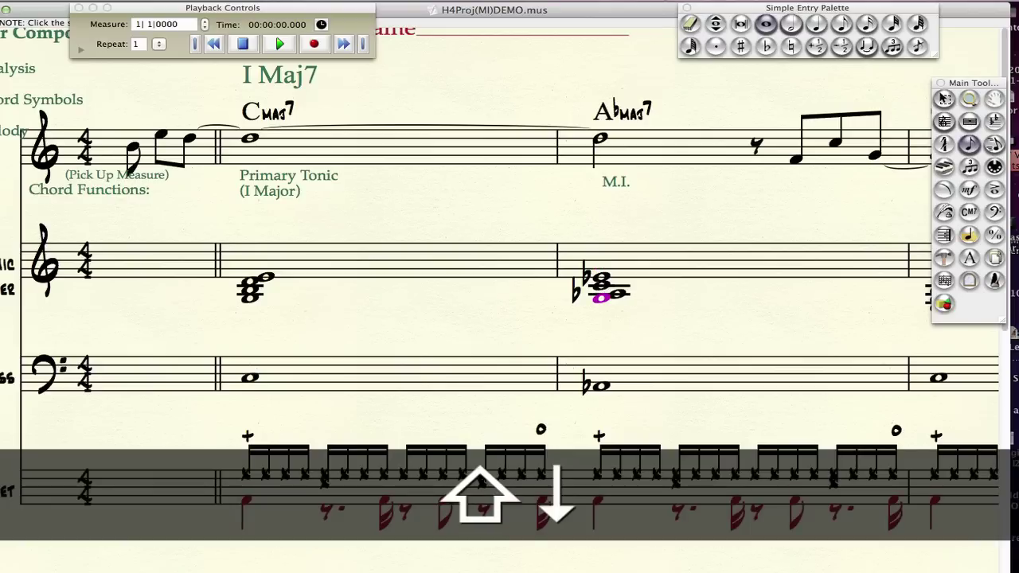
pyautogui.hotkey('shift', 'Up')
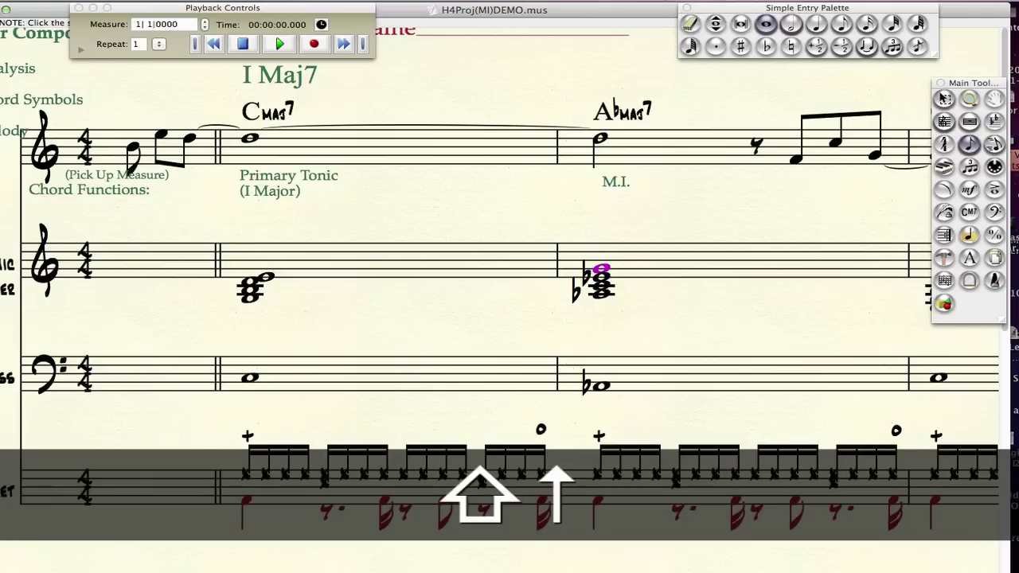
pyautogui.hotkey('shift', 'Down')
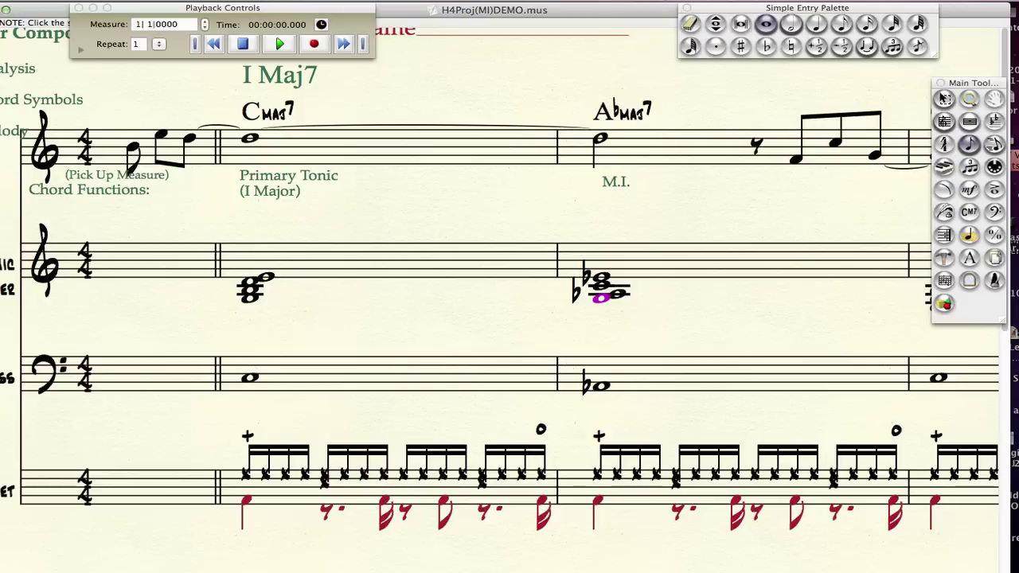
# Raise the chord's A♭ one step to B♭.
pyautogui.press('super')
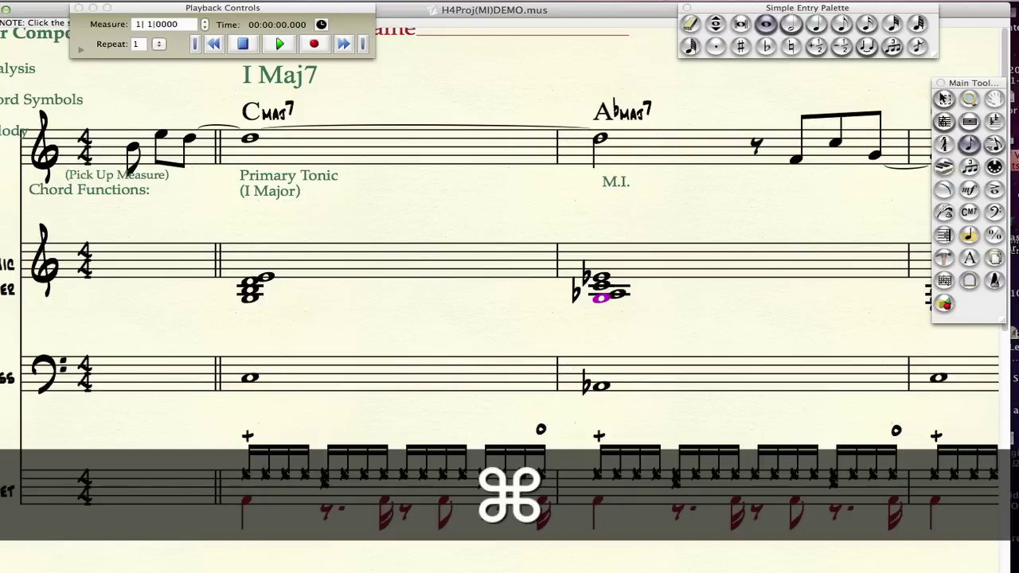
pyautogui.press('super+Up')
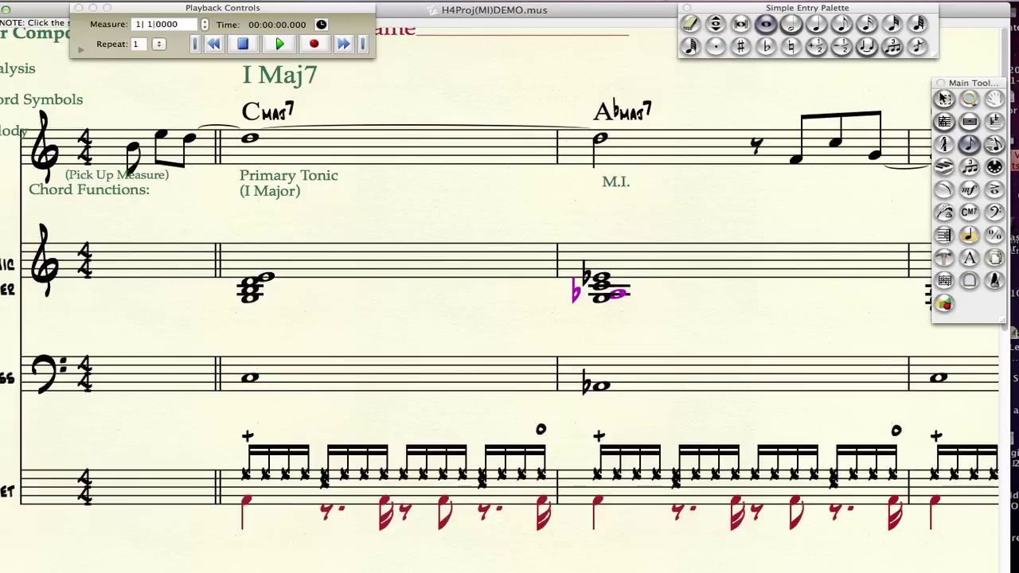
pyautogui.press('Up')
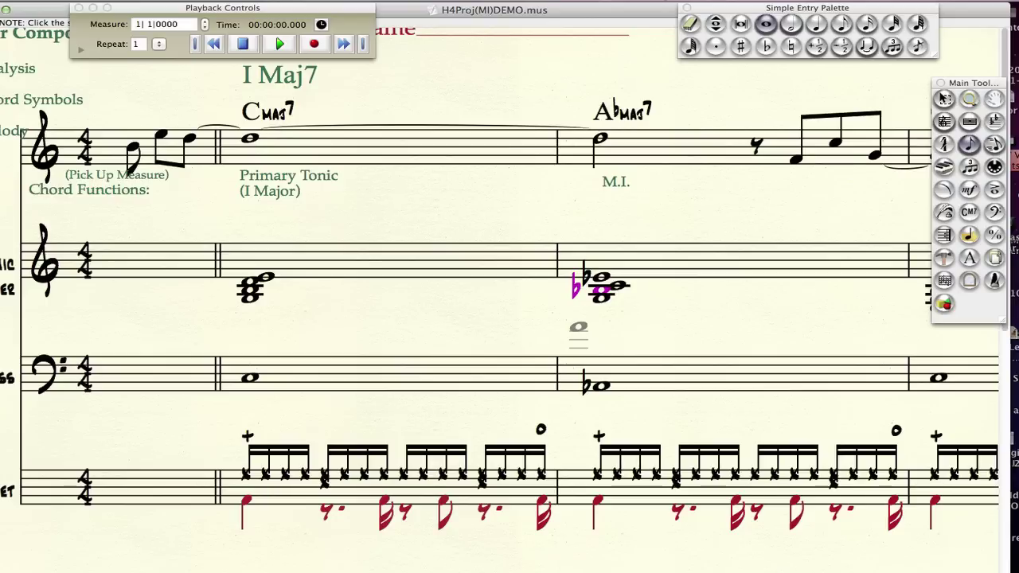
# Close the playback controls and play back the score from the Cmaj7 measure to hear the two chord voicings.
pyautogui.click(77, 9)
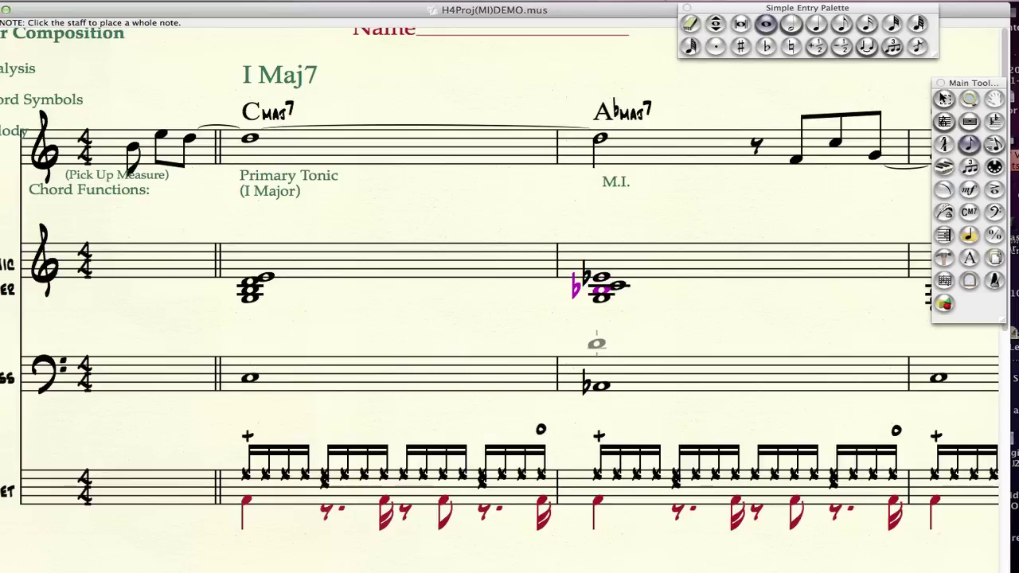
pyautogui.press('alt')
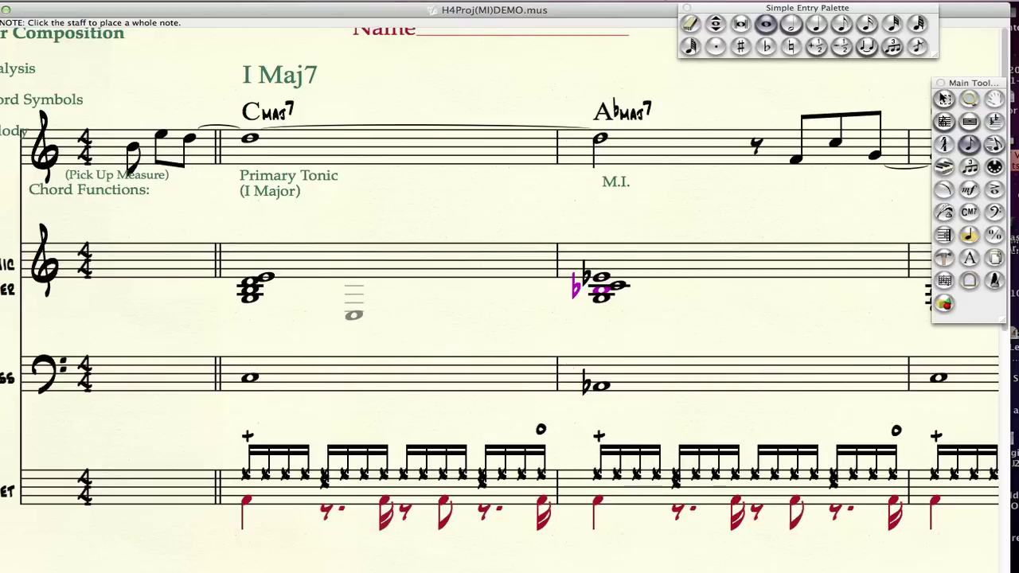
pyautogui.press('Escape')
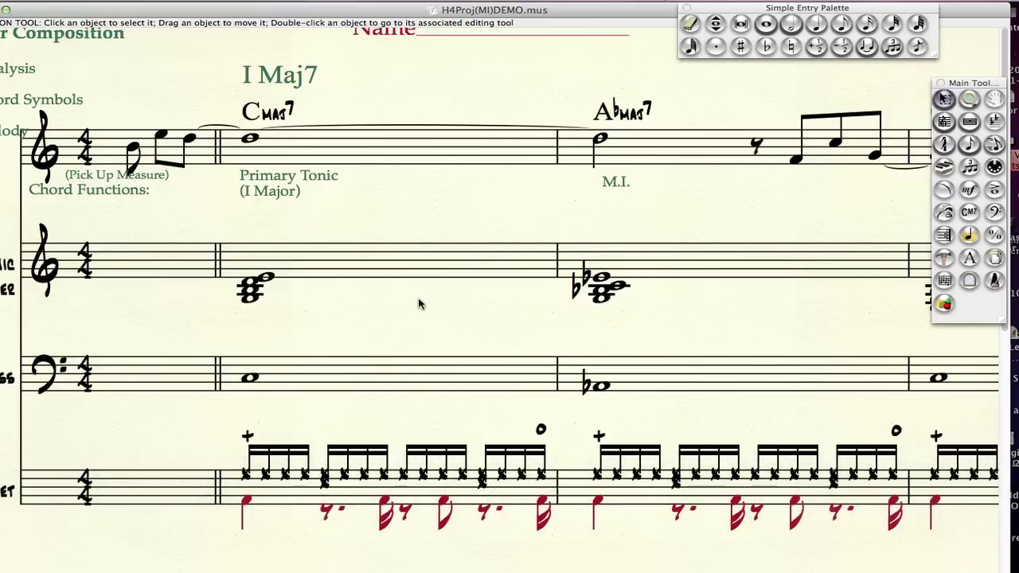
pyautogui.click(313, 269)
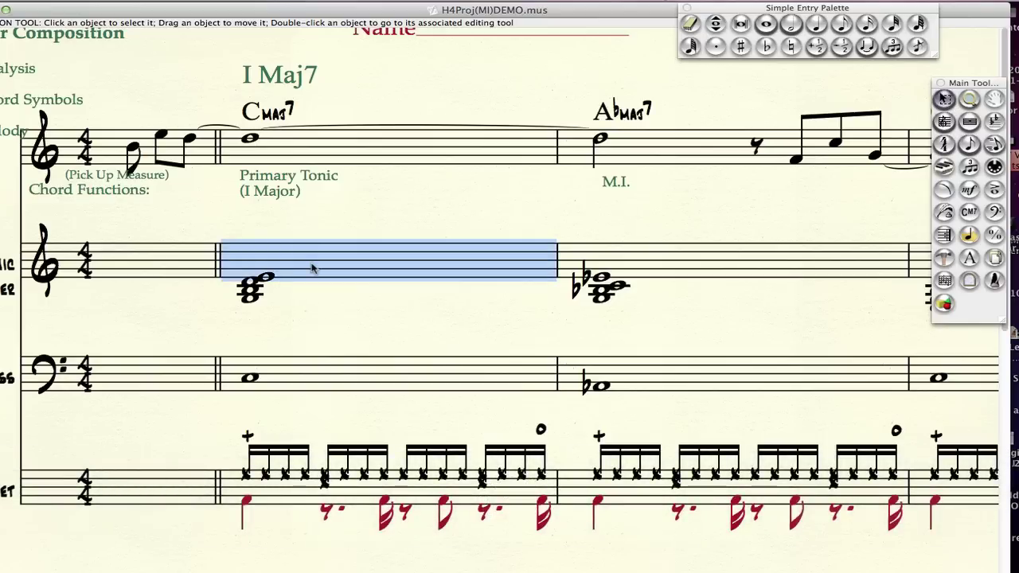
pyautogui.press('space')
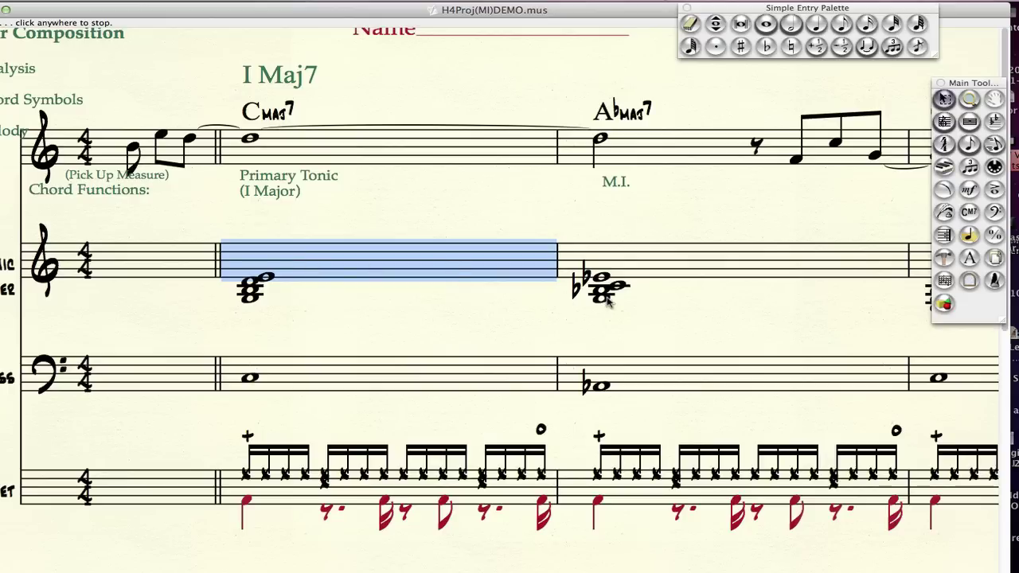
pyautogui.click(659, 306)
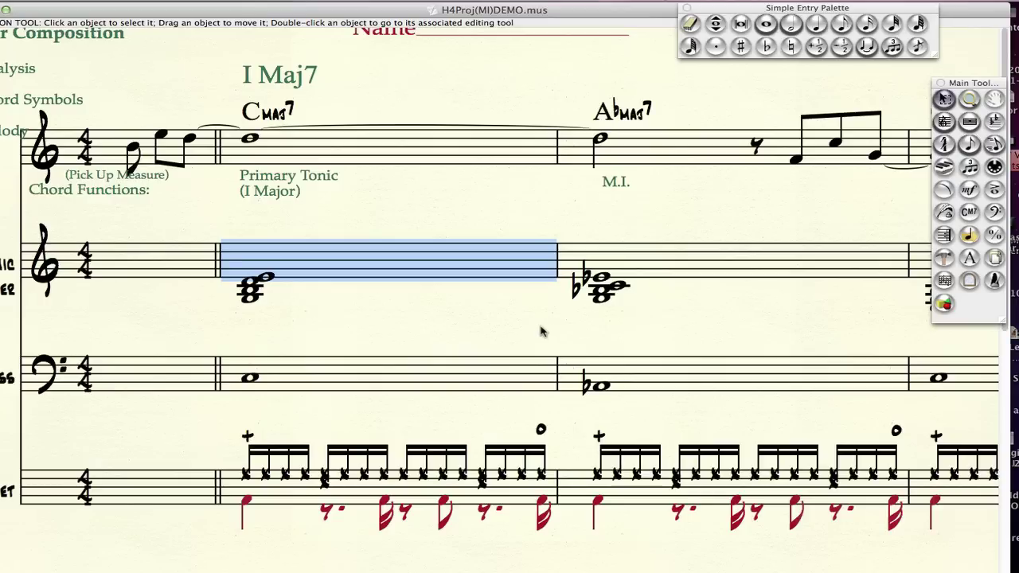
# Enter an ascending C major scale in whole notes, from middle C to the C above, in the first chord-scale measure.
pyautogui.hscroll(15, 540, 332)
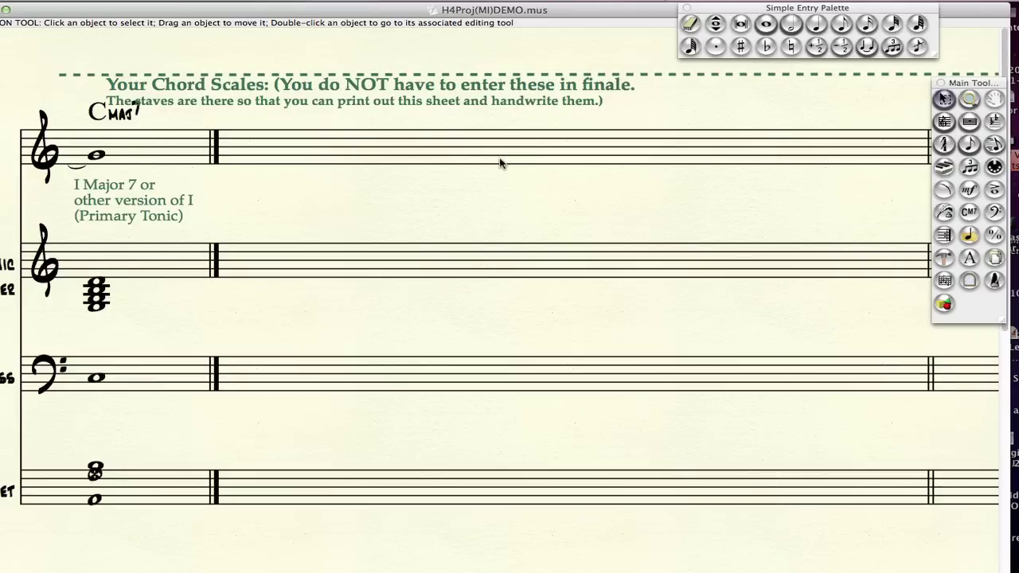
pyautogui.click(766, 46)
pyautogui.click(766, 24)
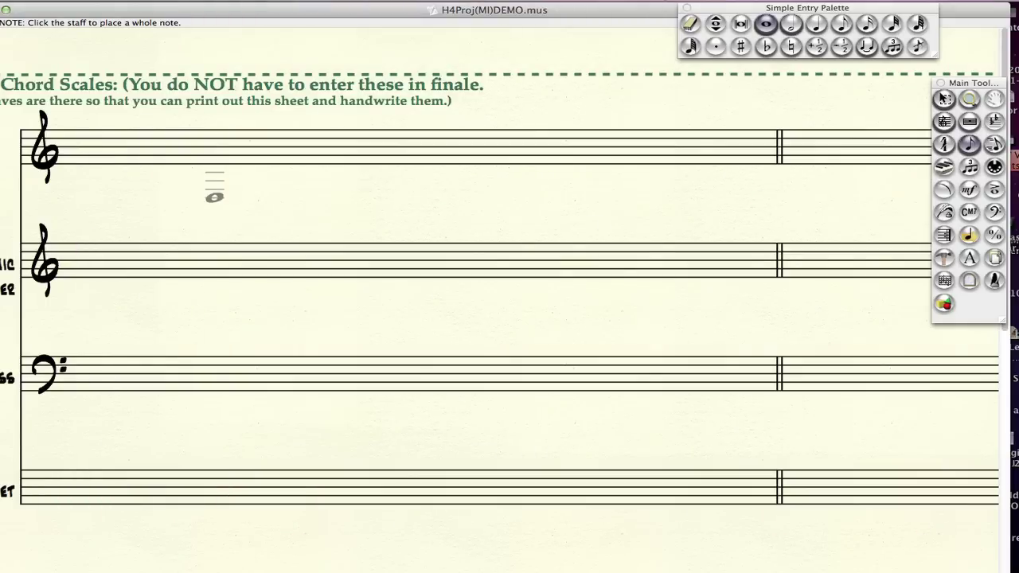
pyautogui.press('super')
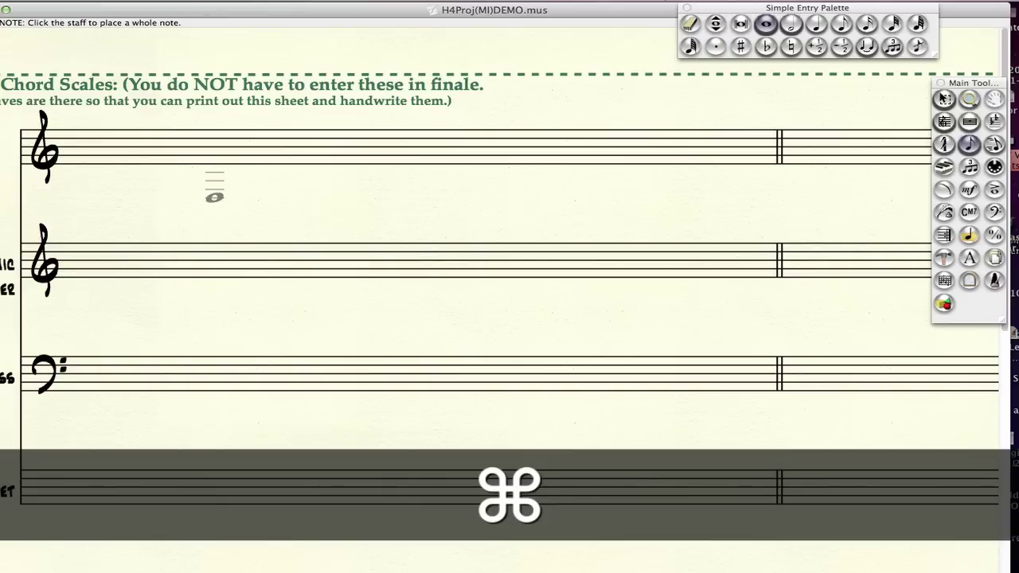
pyautogui.press('super+e')
pyautogui.scroll(3, 140, 155)
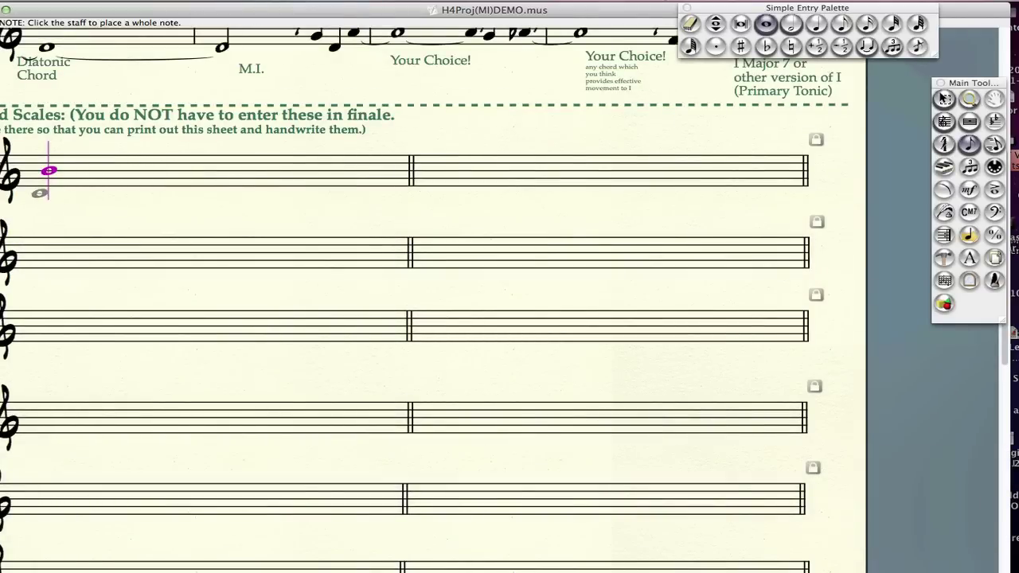
pyautogui.click(39, 194)
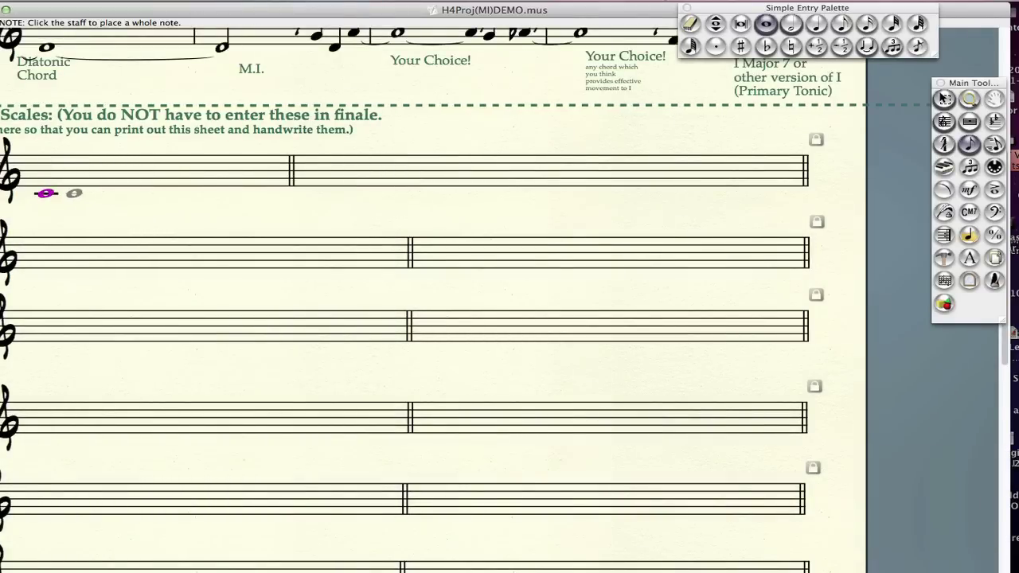
pyautogui.click(83, 190)
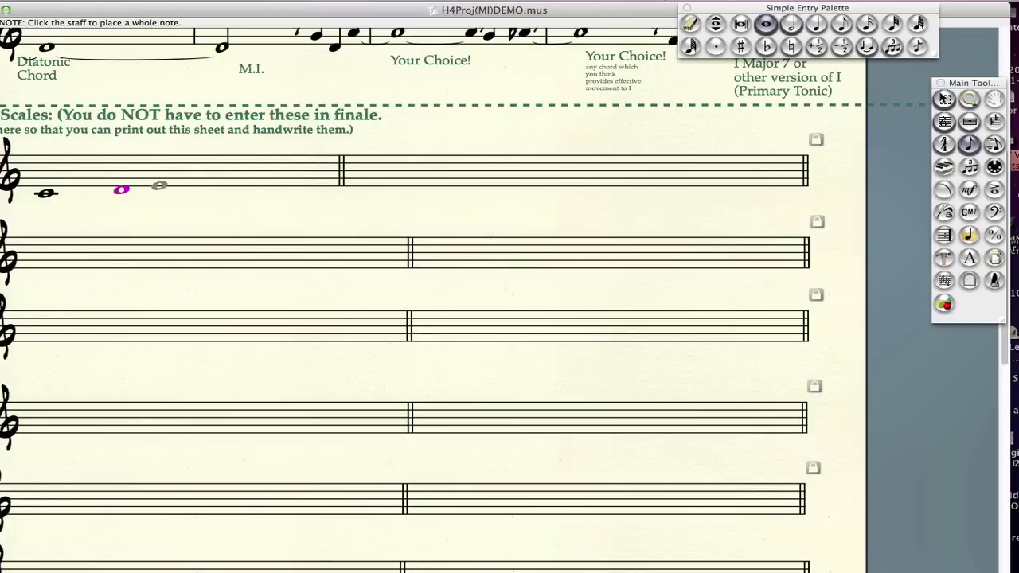
pyautogui.click(167, 185)
pyautogui.click(227, 183)
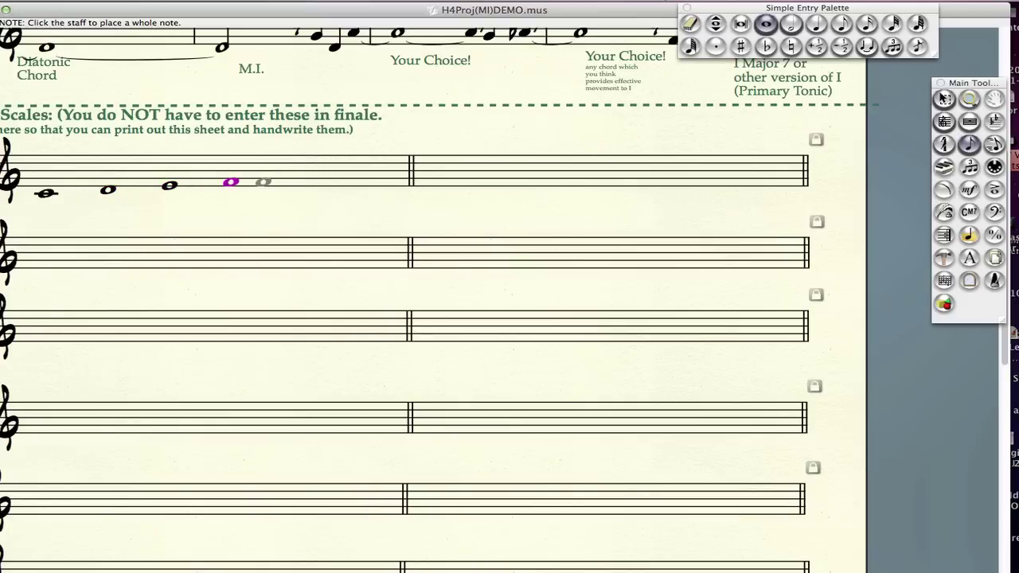
pyautogui.click(295, 177)
pyautogui.click(323, 174)
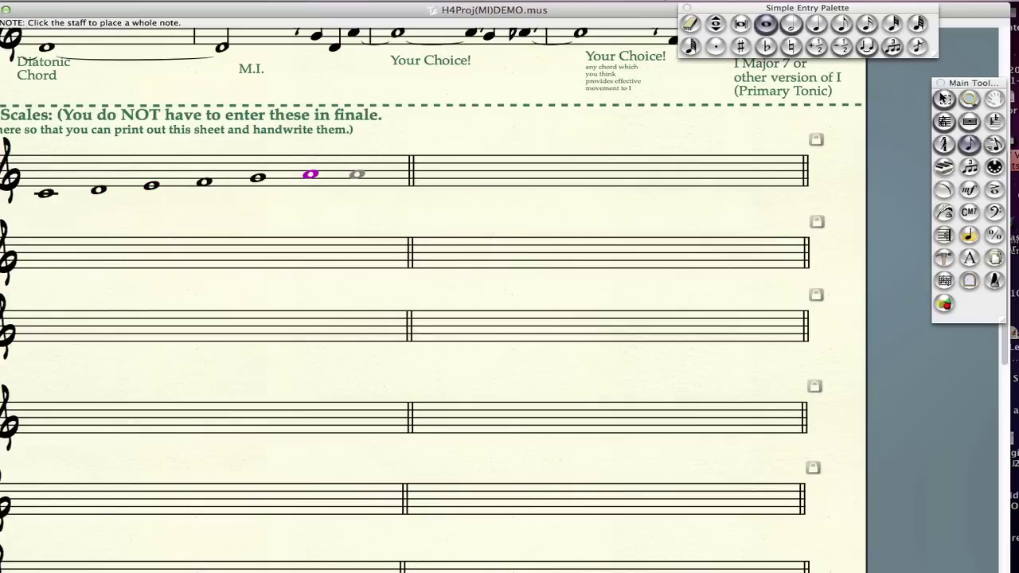
pyautogui.click(362, 171)
pyautogui.click(360, 166)
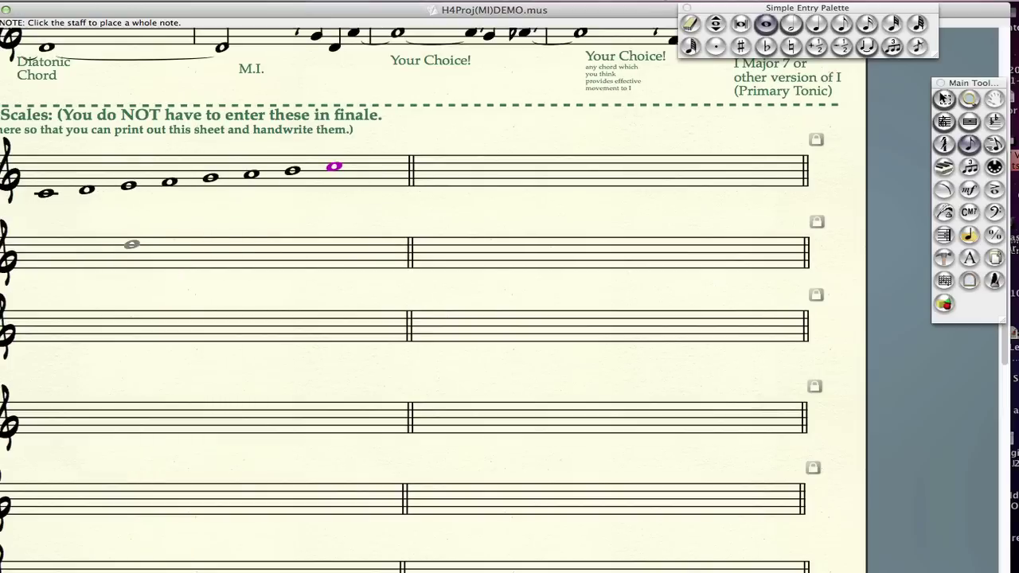
# Attach the Ionian expression to the first note of the C scale and move it above the start of the staff.
pyautogui.click(969, 192)
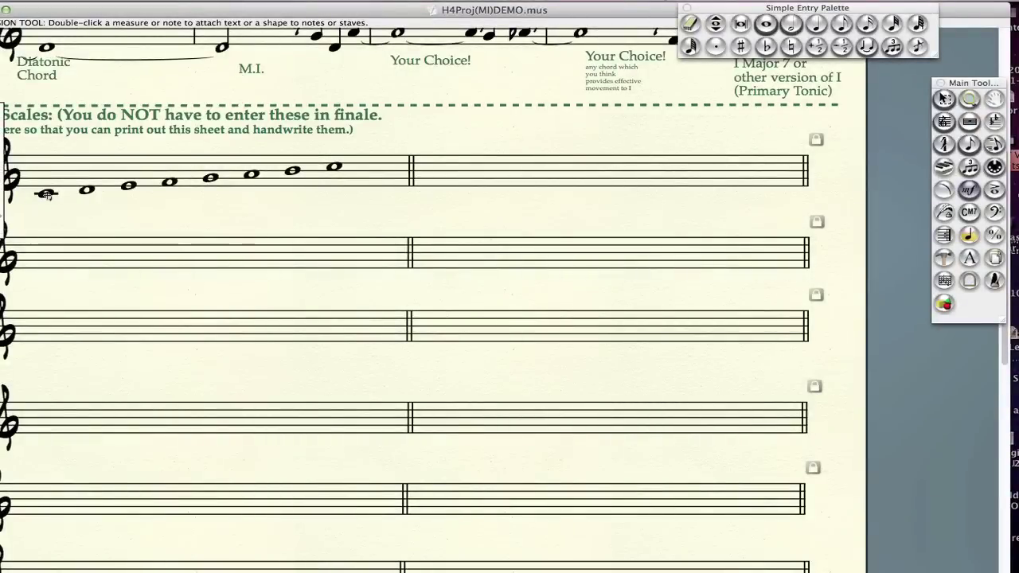
pyautogui.doubleClick(46, 194)
pyautogui.scroll(5, 255, 209)
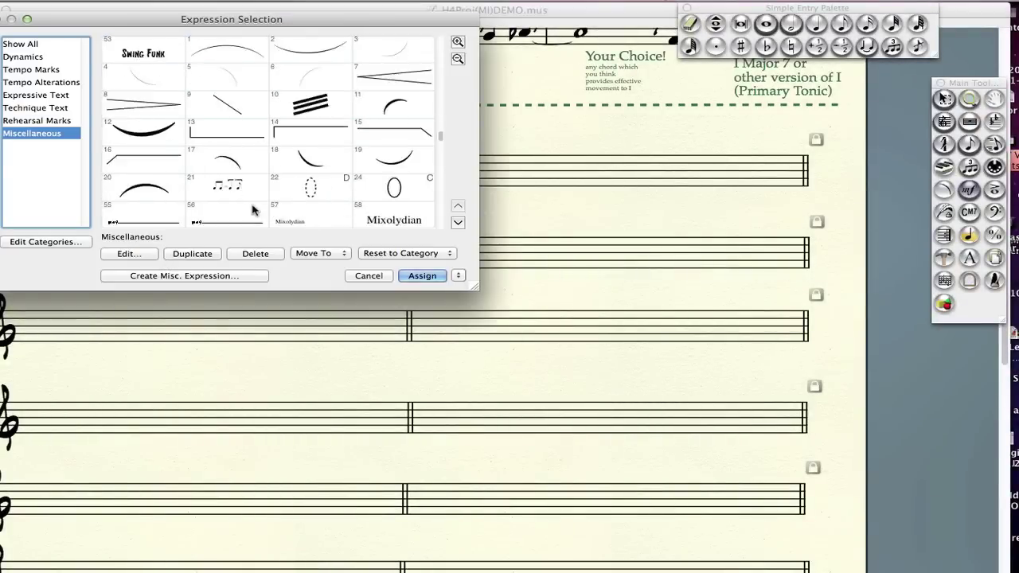
pyautogui.scroll(-5, 252, 210)
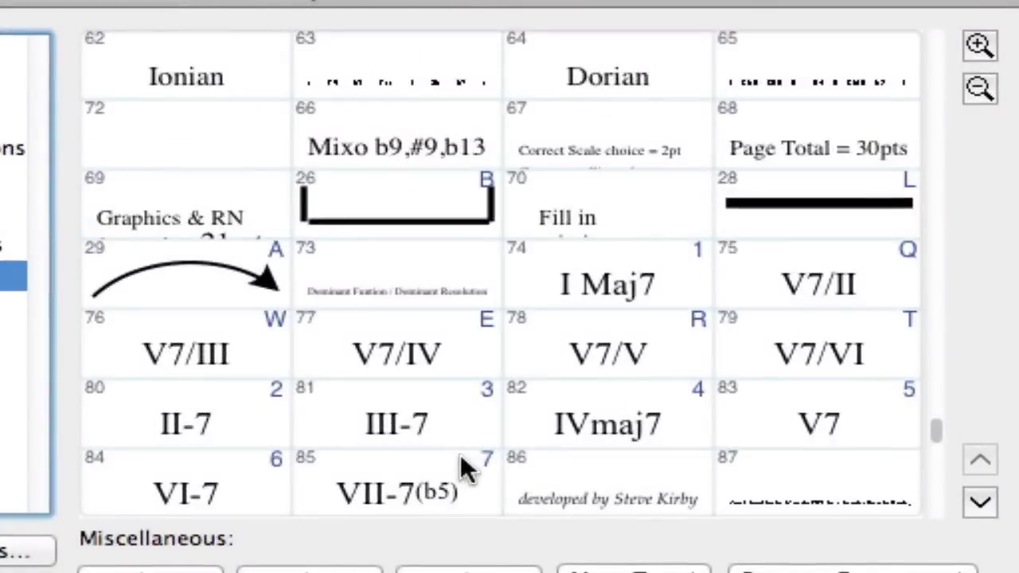
pyautogui.scroll(1, 253, 205)
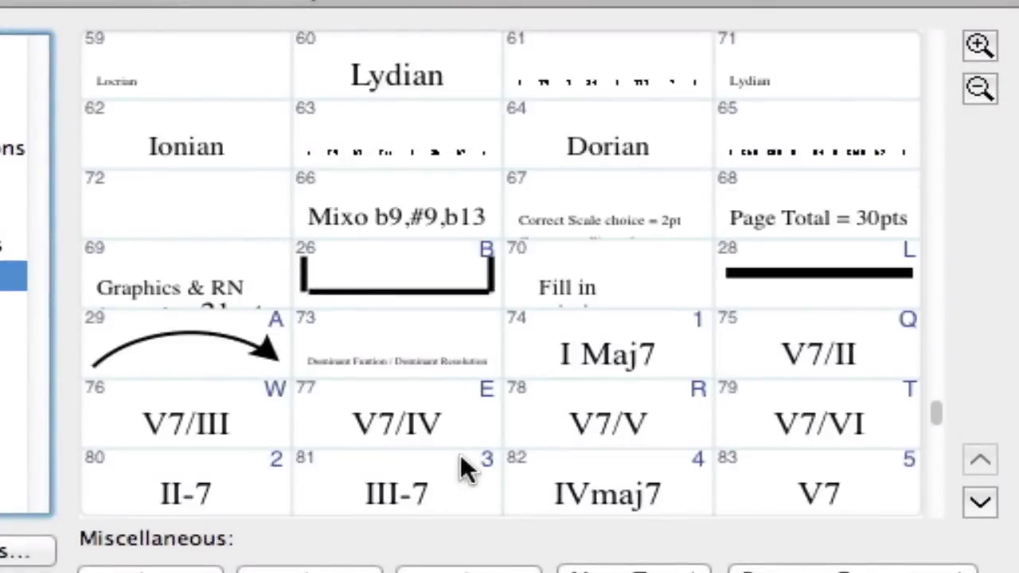
pyautogui.scroll(1, 461, 455)
pyautogui.click(209, 218)
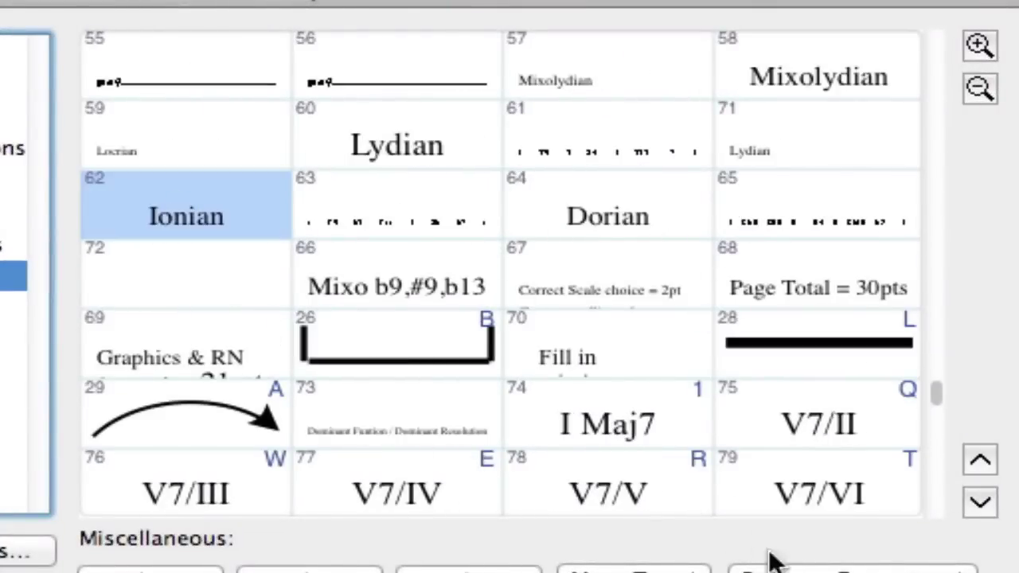
pyautogui.press('Return')
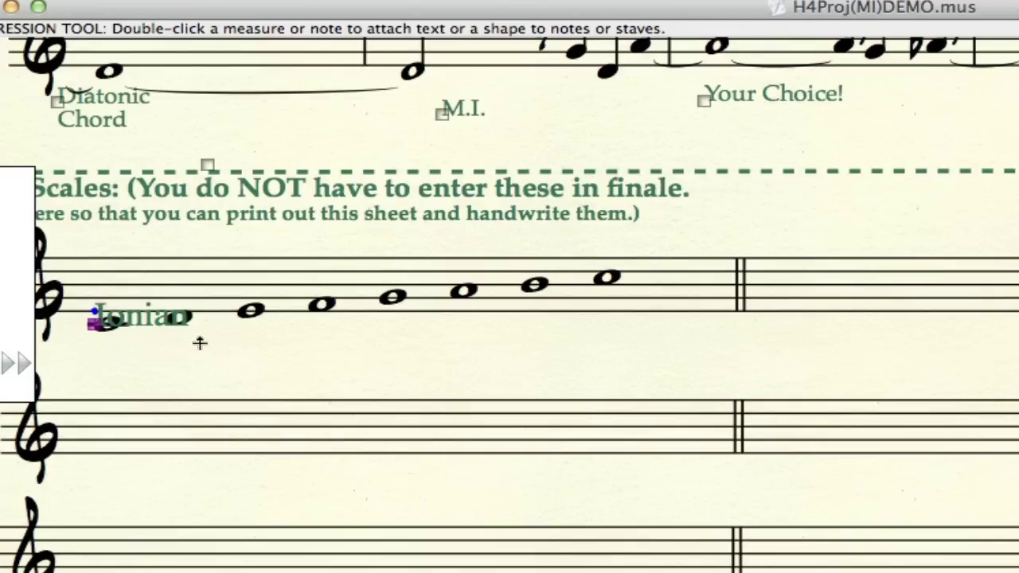
pyautogui.press('Escape')
pyautogui.moveTo(129, 314); pyautogui.dragTo(91, 230)
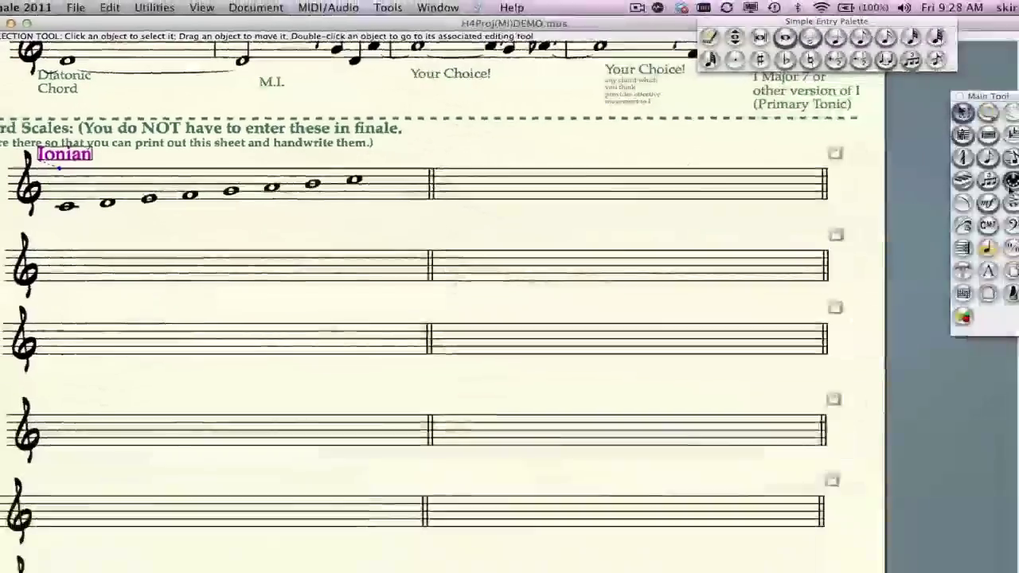
# Try the existing chord-scale degree label, expression 63, on the scale's second note below the staff, and delete it.
pyautogui.click(987, 202)
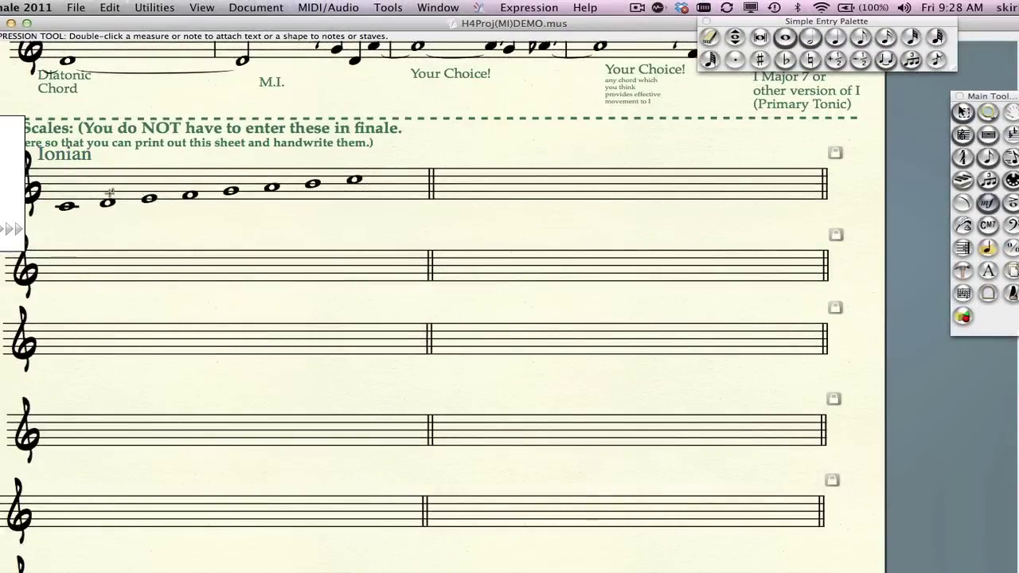
pyautogui.doubleClick(110, 194)
pyautogui.scroll(-3, 280, 224)
pyautogui.scroll(-10, 280, 225)
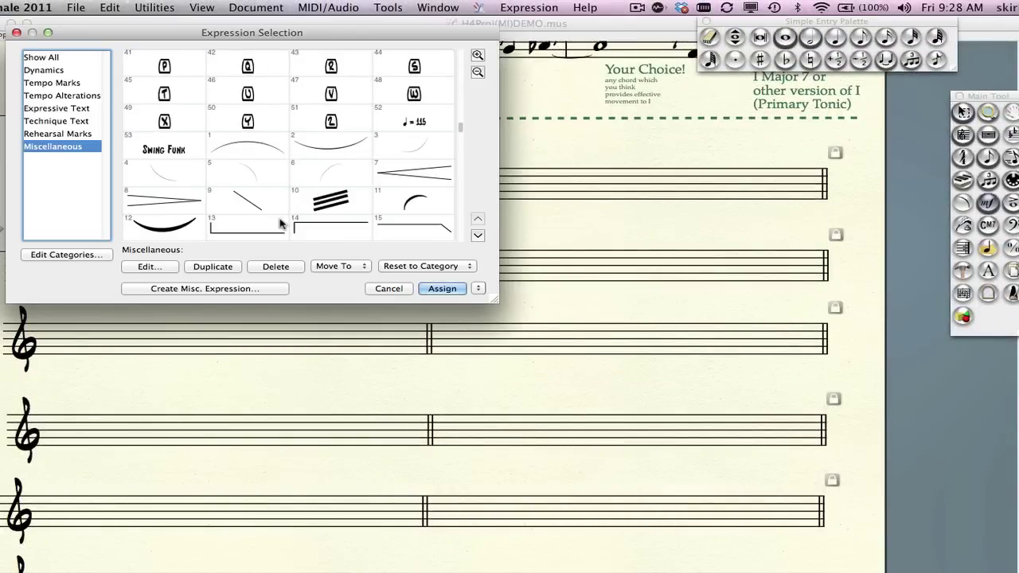
pyautogui.scroll(-2, 280, 224)
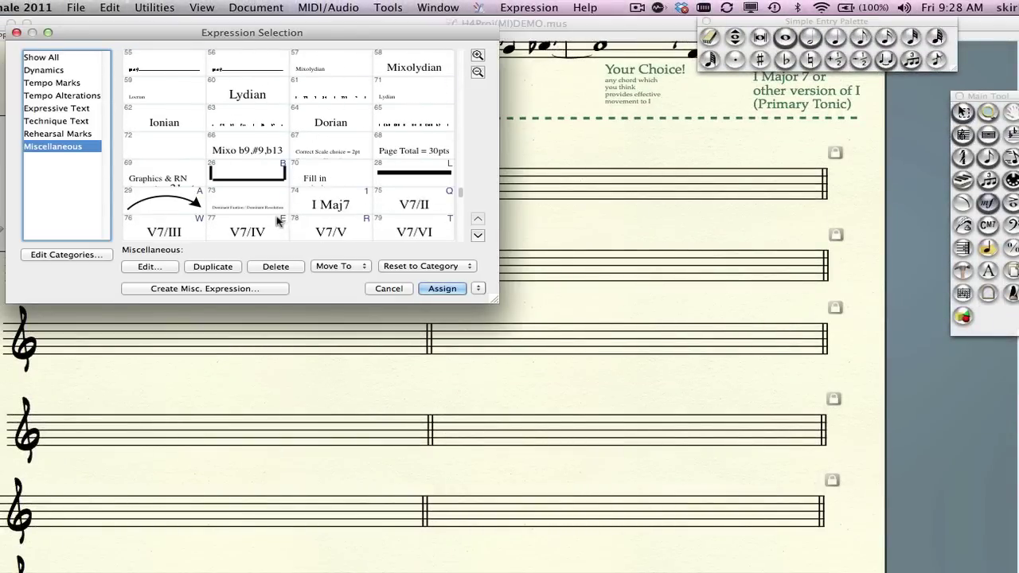
pyautogui.click(239, 126)
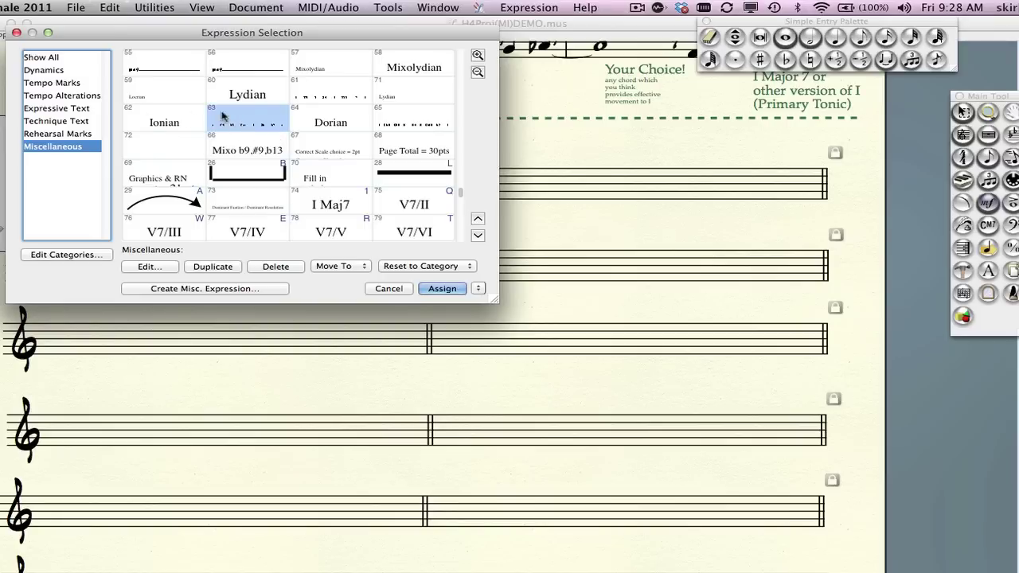
pyautogui.click(443, 288)
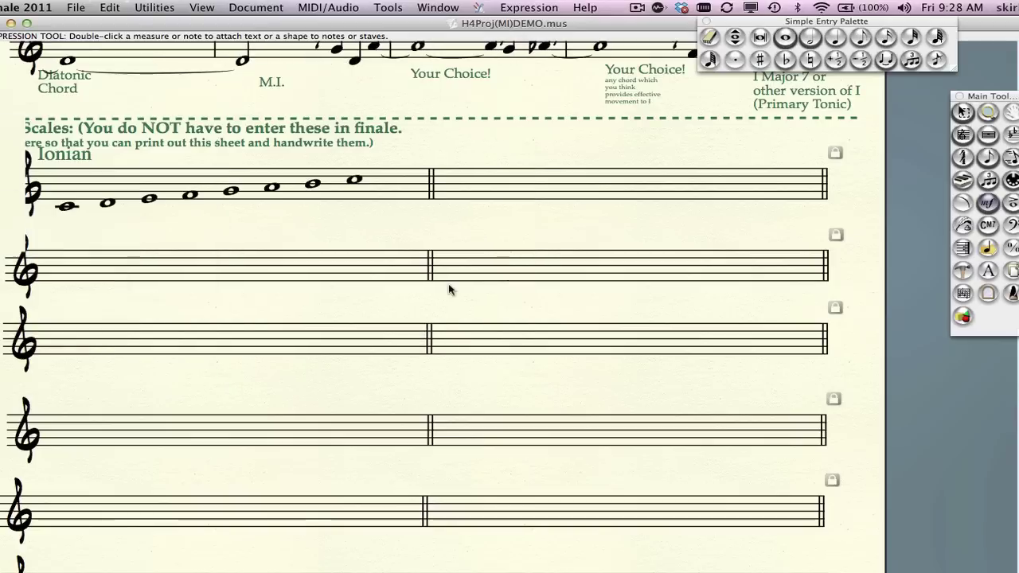
pyautogui.moveTo(102, 206); pyautogui.dragTo(103, 236)
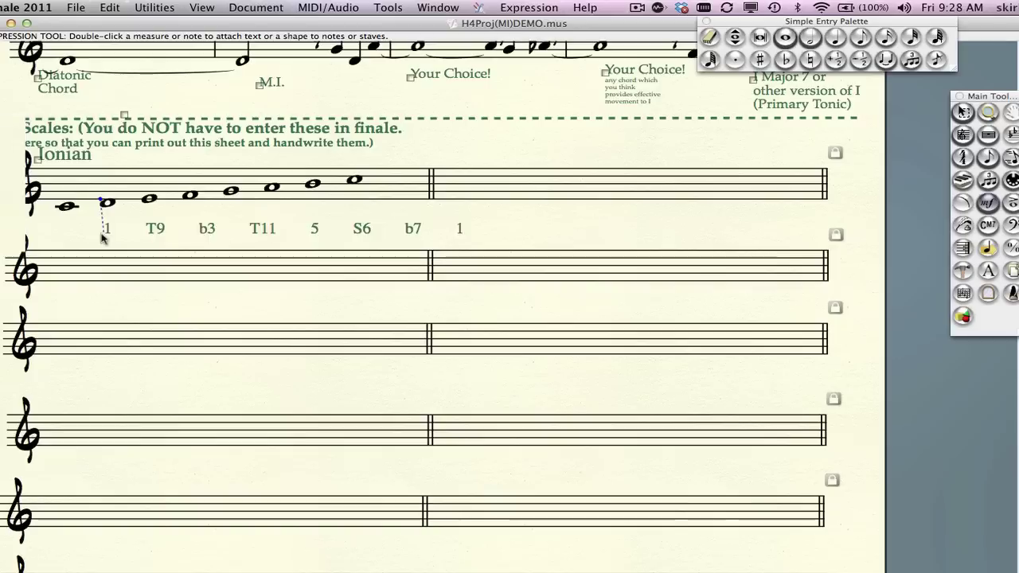
pyautogui.press('Delete')
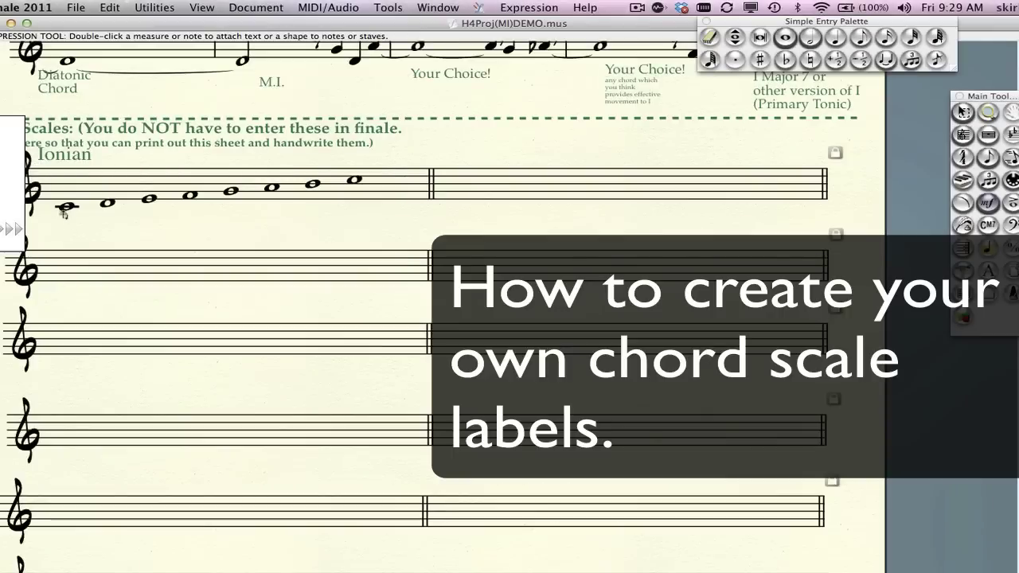
# Start an expression on the scale's first note, duplicate chord-scale label 63 and open the copy for editing.
pyautogui.doubleClick(63, 207)
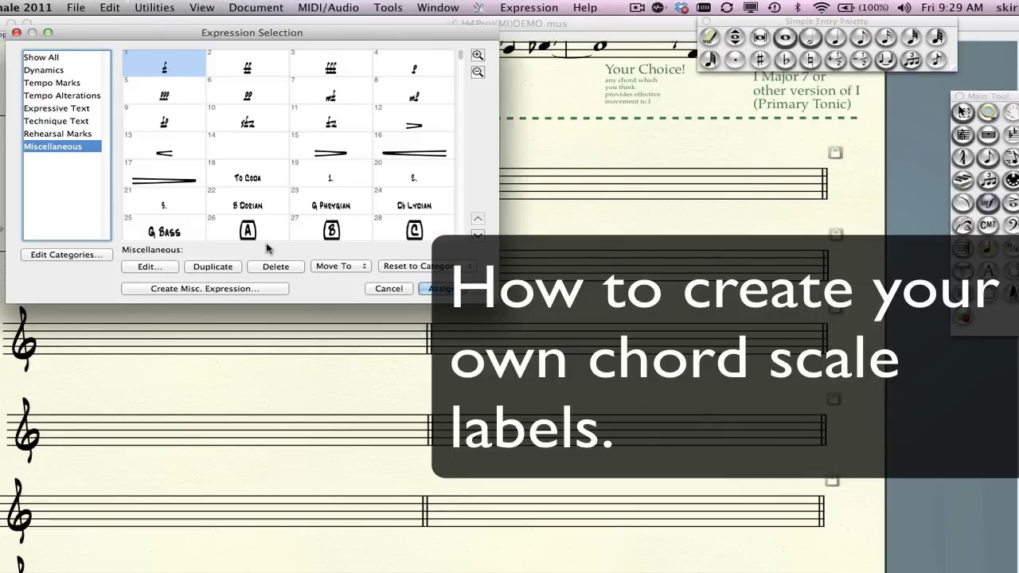
pyautogui.scroll(-15, 267, 249)
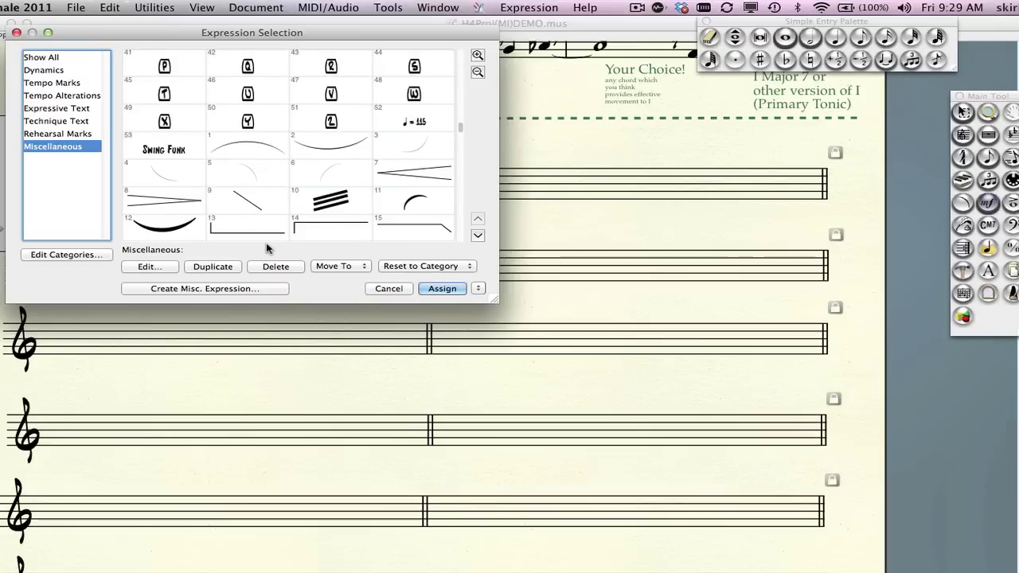
pyautogui.scroll(-4, 266, 248)
pyautogui.scroll(-1, 267, 248)
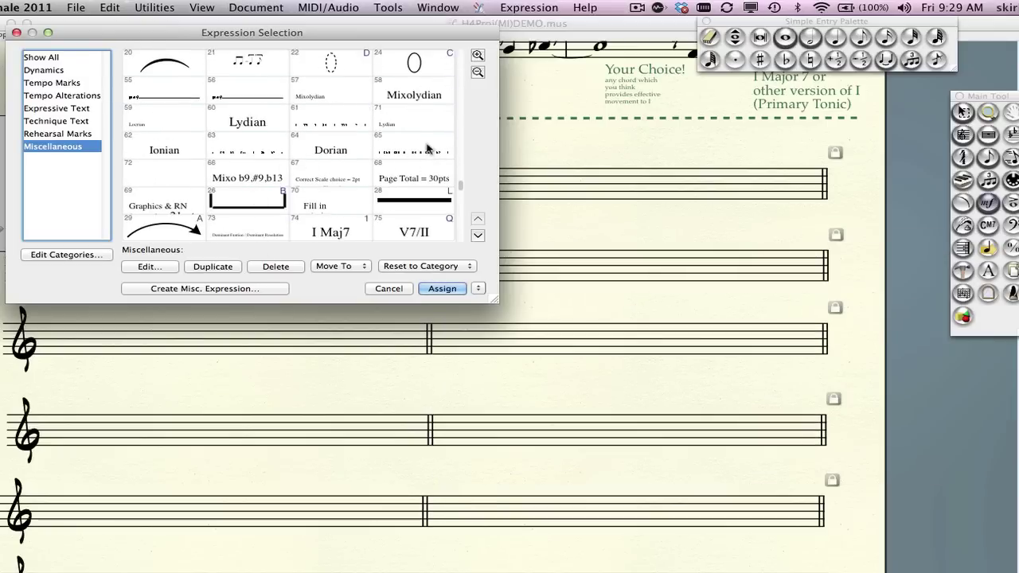
pyautogui.click(245, 149)
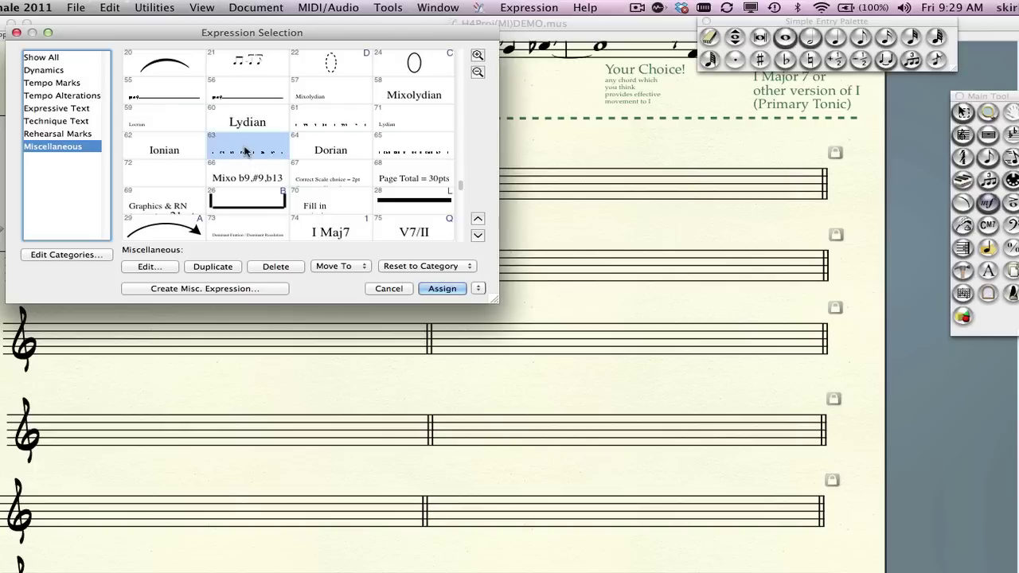
pyautogui.click(212, 267)
pyautogui.click(174, 267)
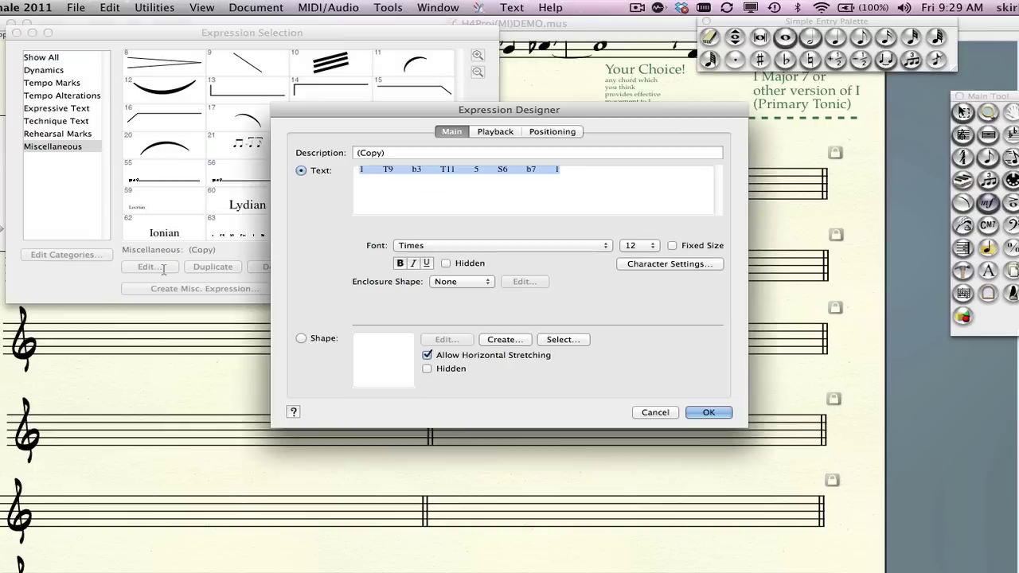
# In the copied label's text, set the third degree to 3 and the fourth degree to s4.
pyautogui.click(364, 169)
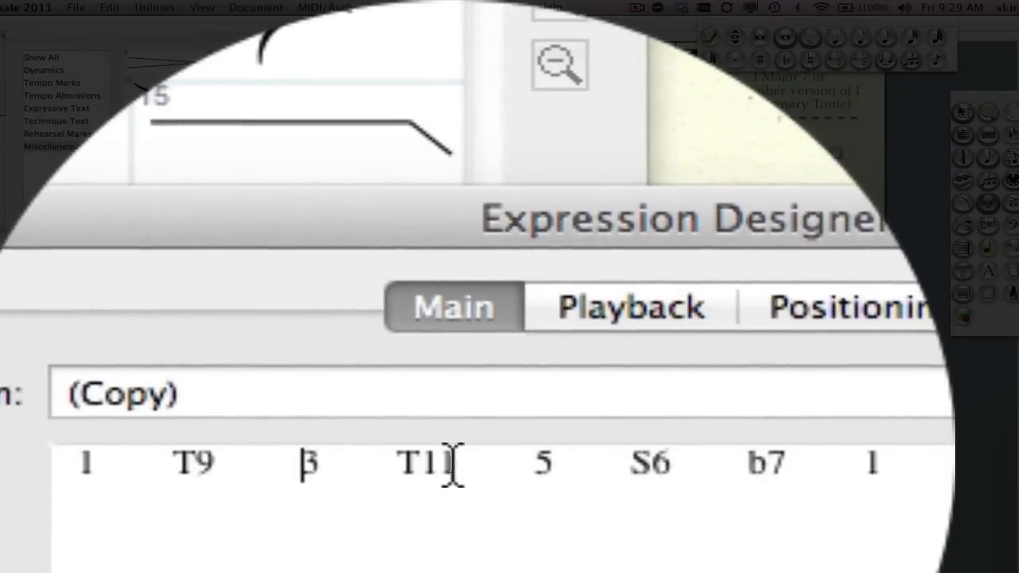
pyautogui.moveTo(454, 438); pyautogui.dragTo(401, 436)
pyautogui.moveTo(449, 466); pyautogui.dragTo(484, 465)
pyautogui.click(449, 466)
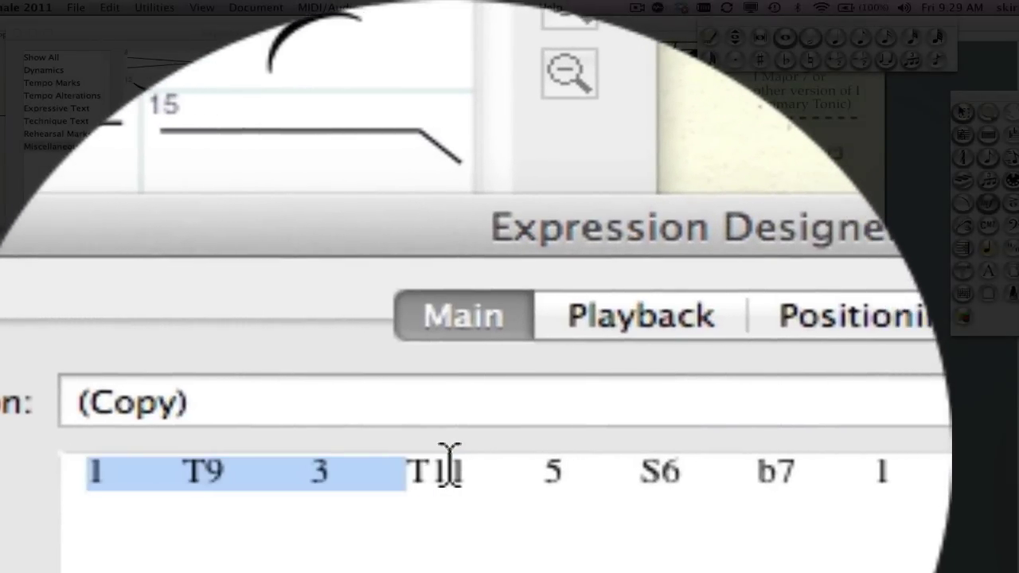
pyautogui.click(484, 466)
pyautogui.press('BackSpace')
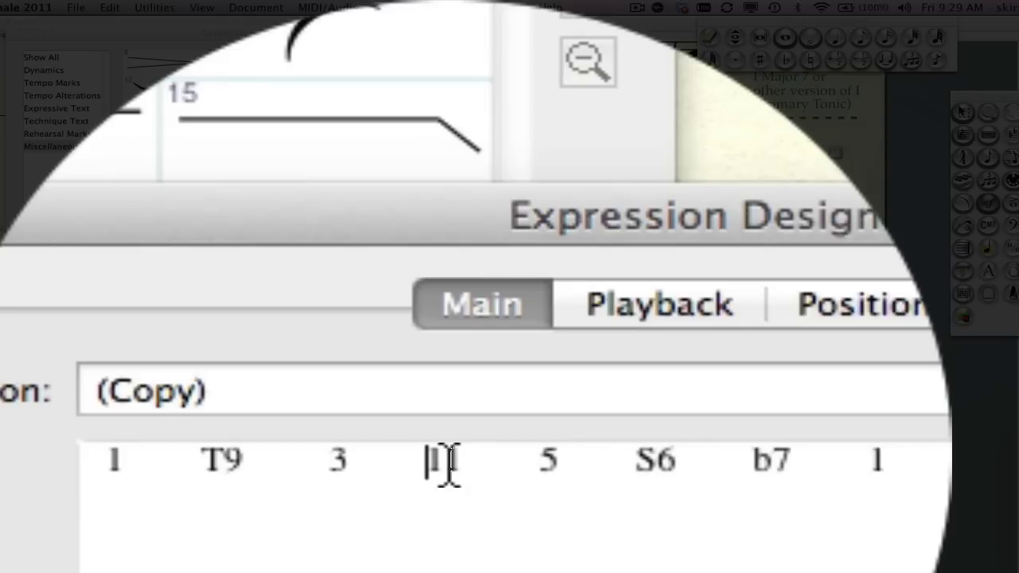
pyautogui.write('s')
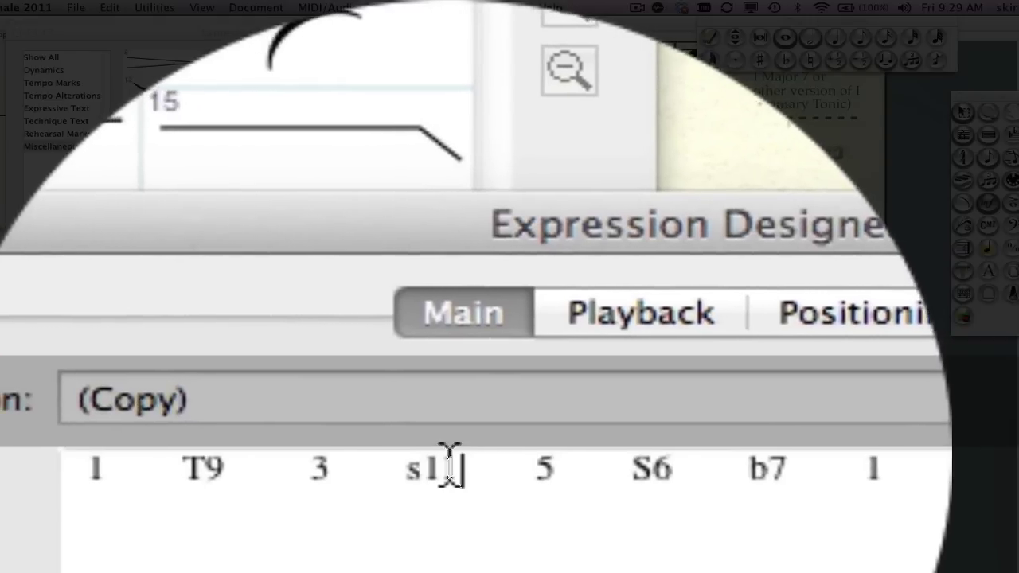
pyautogui.hotkey('shift', 'Right')
pyautogui.hotkey('shift', 'Right')
pyautogui.write('s')
pyautogui.press('BackSpace')
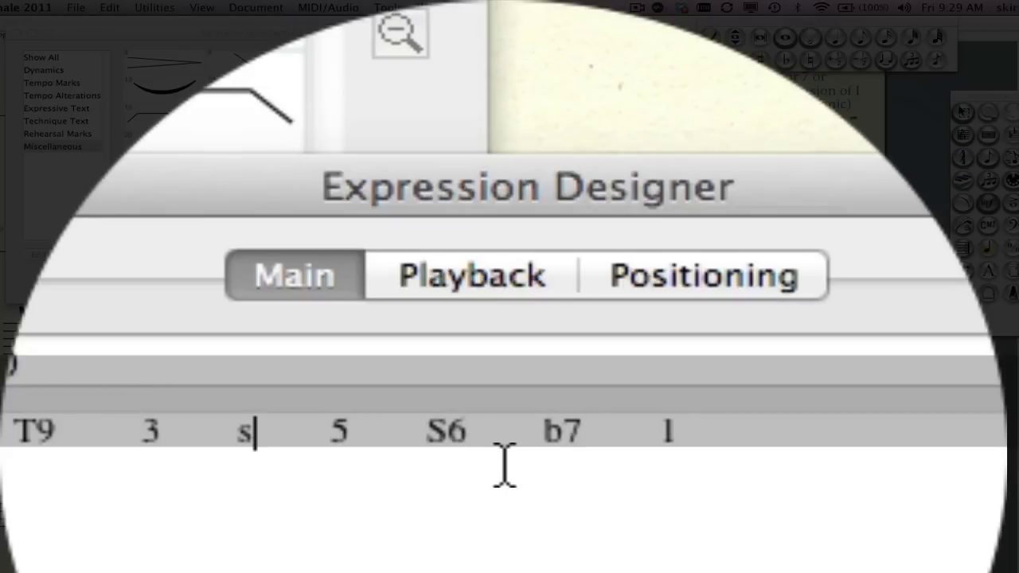
pyautogui.write('4')
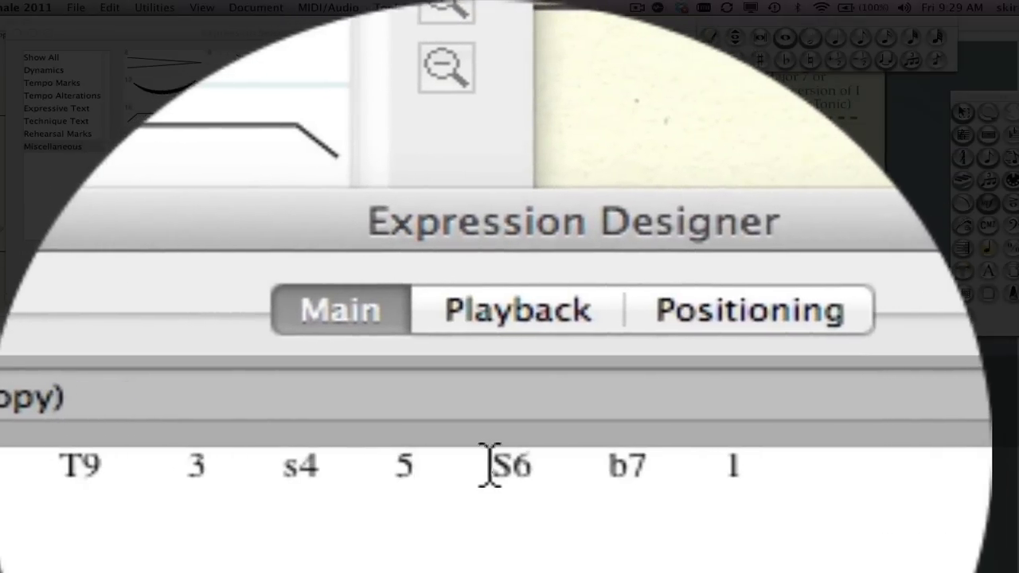
# Set the label's sixth degree to T13 and its seventh degree to 7.
pyautogui.moveTo(488, 464)
pyautogui.mouseDown()
pyautogui.moveTo(468, 463)
pyautogui.moveTo(487, 466)
pyautogui.mouseUp()
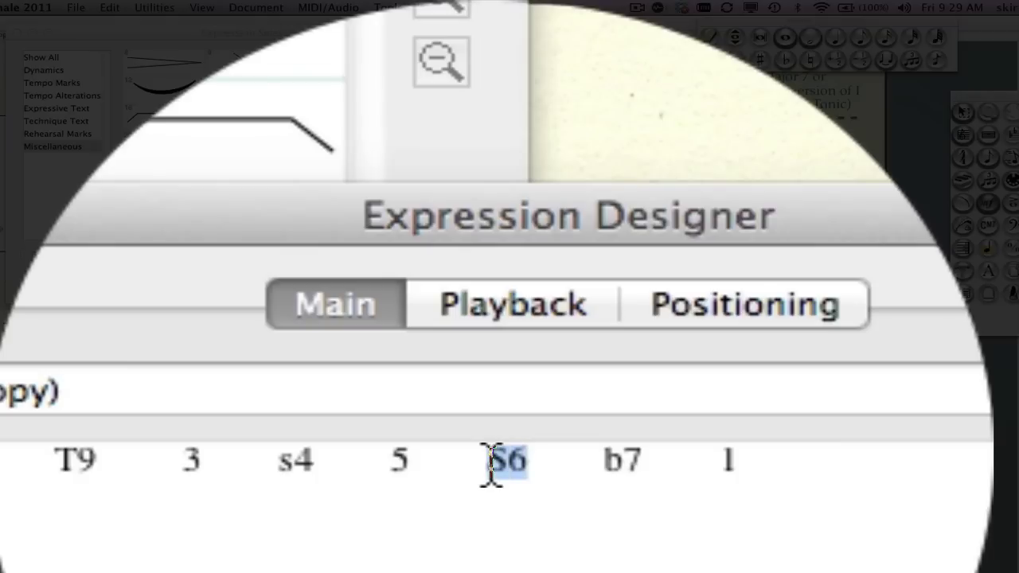
pyautogui.write('T13')
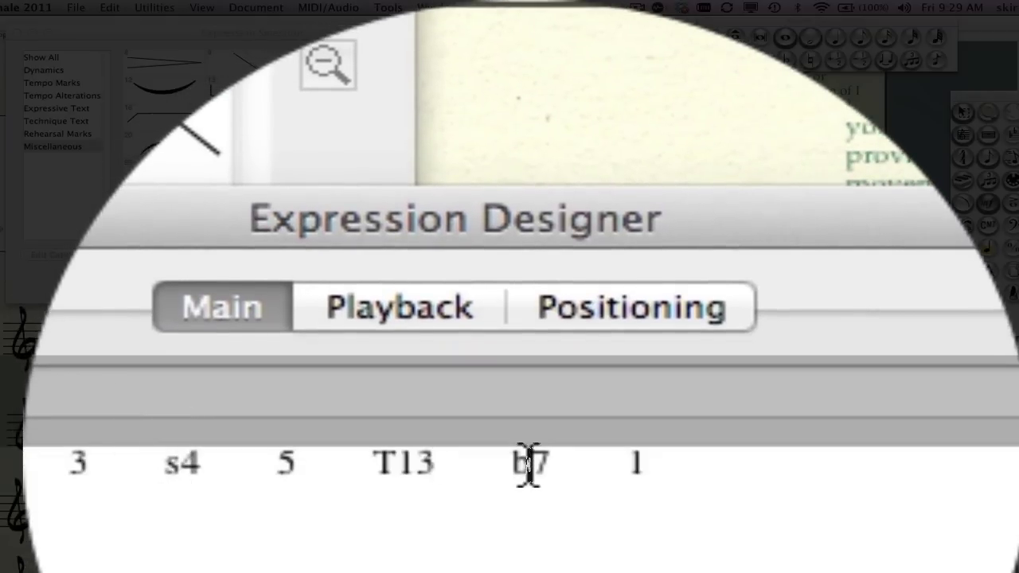
pyautogui.moveTo(530, 465); pyautogui.dragTo(518, 462)
pyautogui.press('BackSpace')
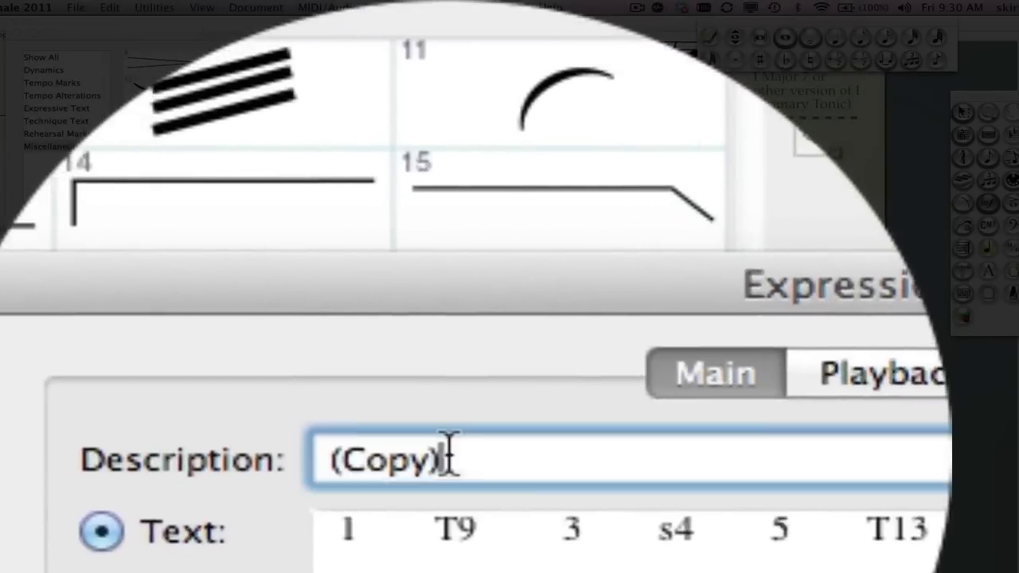
# Set the copied expression's description to "Ionian CS Label" and save the expression.
pyautogui.moveTo(584, 462); pyautogui.dragTo(450, 460)
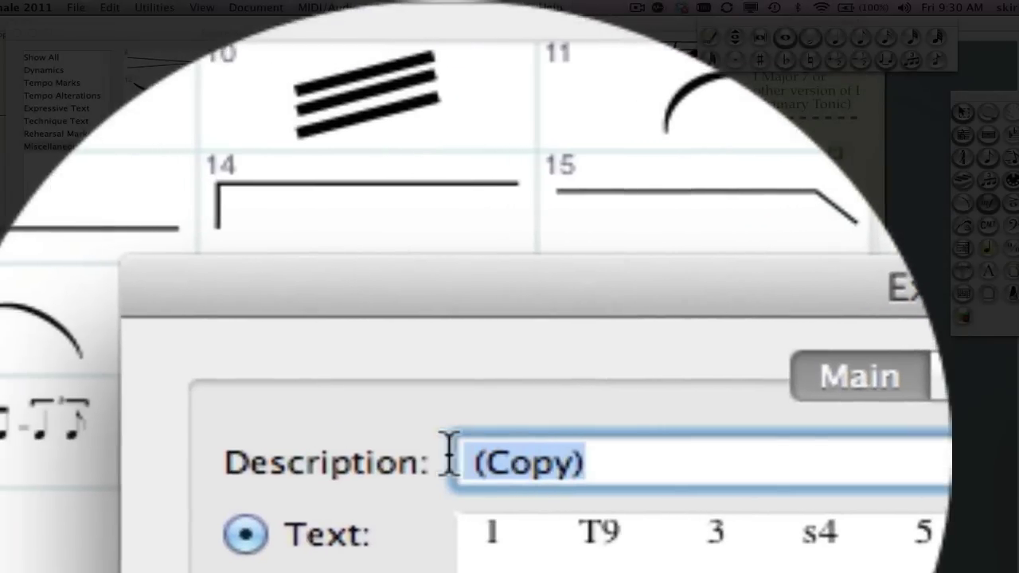
pyautogui.write('Io')
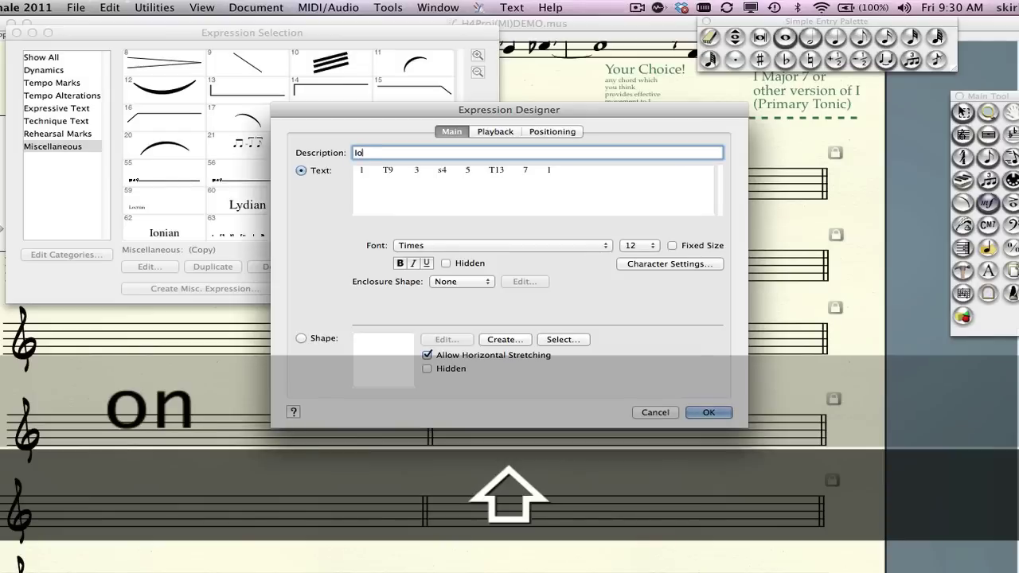
pyautogui.write('nian')
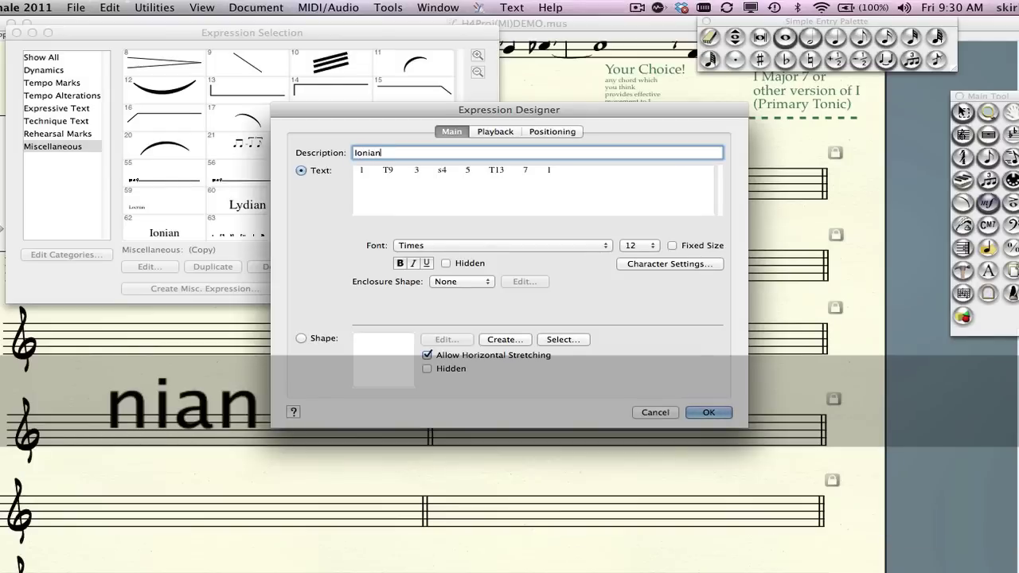
pyautogui.write(' Label')
pyautogui.press('BackSpace')
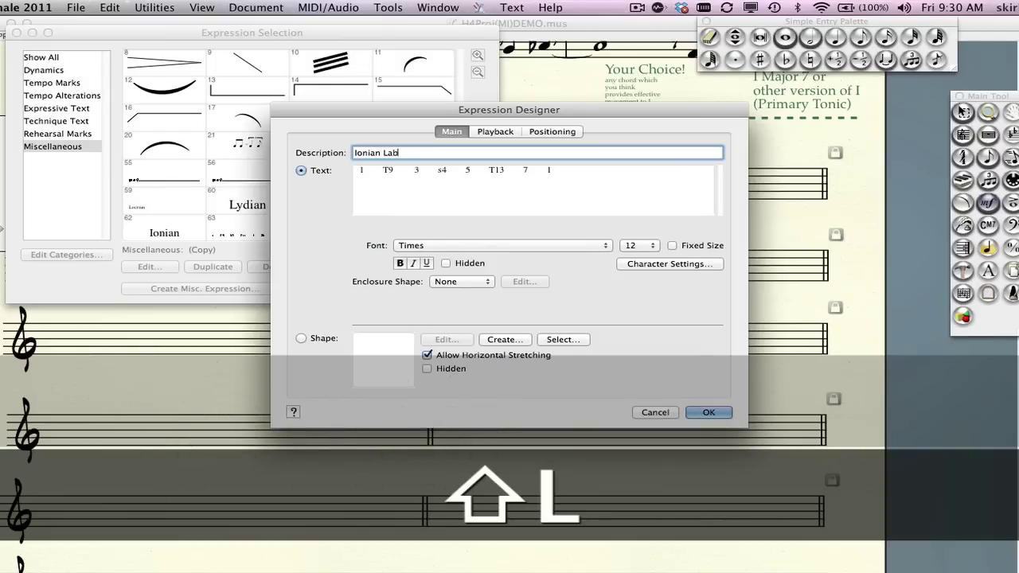
pyautogui.write('el')
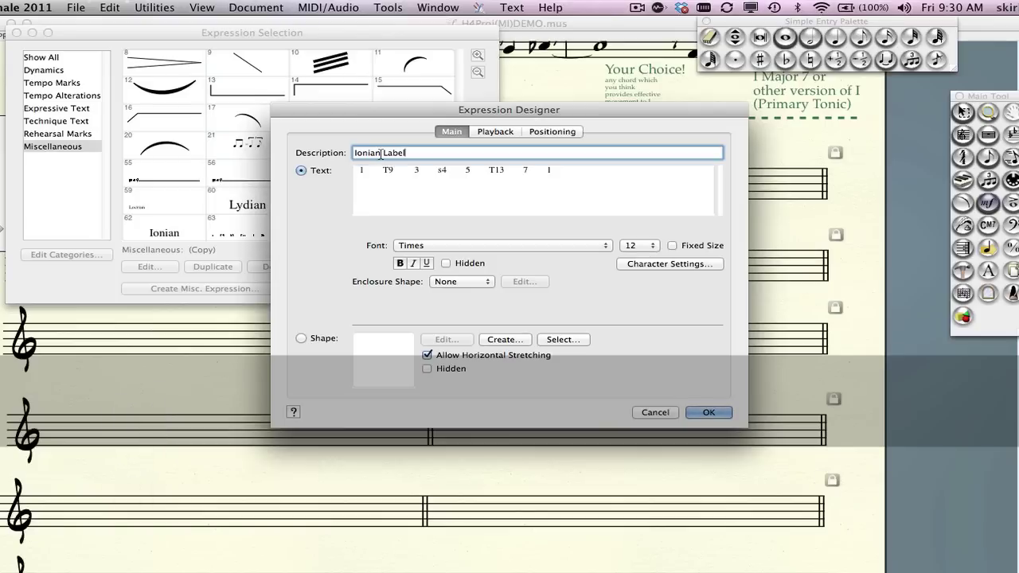
pyautogui.click(382, 152)
pyautogui.write('CS')
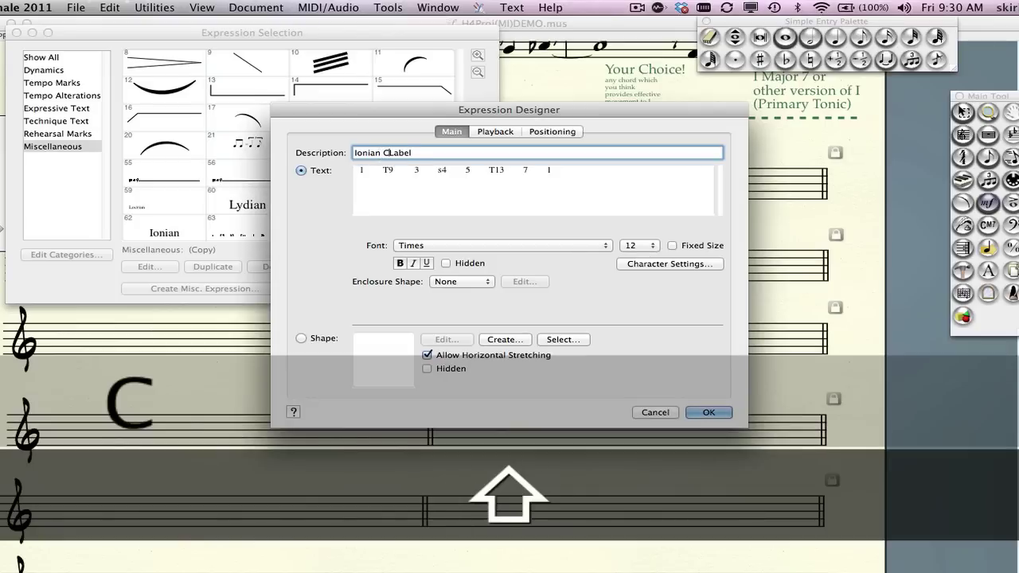
pyautogui.click(709, 414)
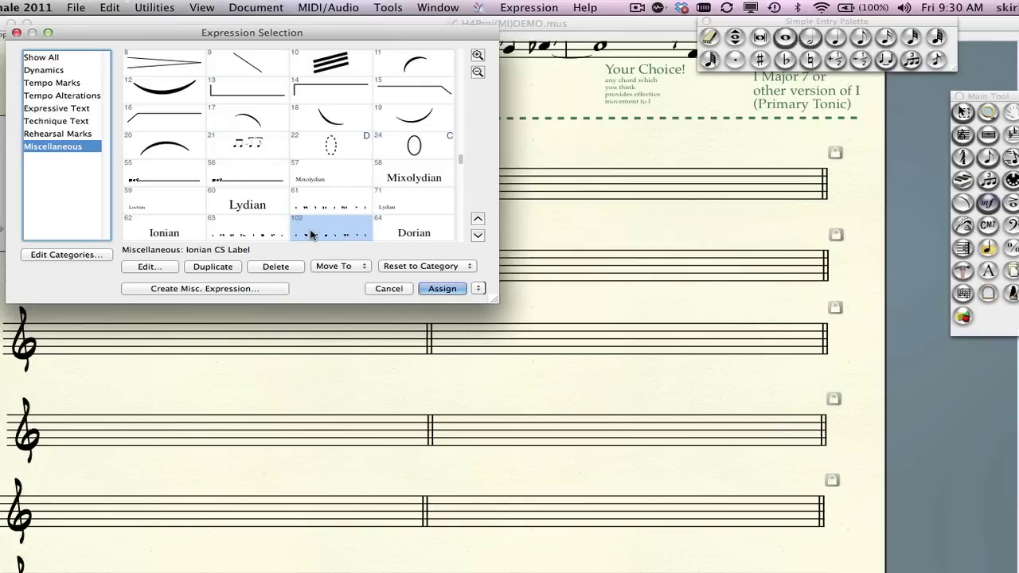
# Assign the Ionian CS Label to the scale's first note and position it above the notes, raising the green dashed divider line.
pyautogui.click(451, 289)
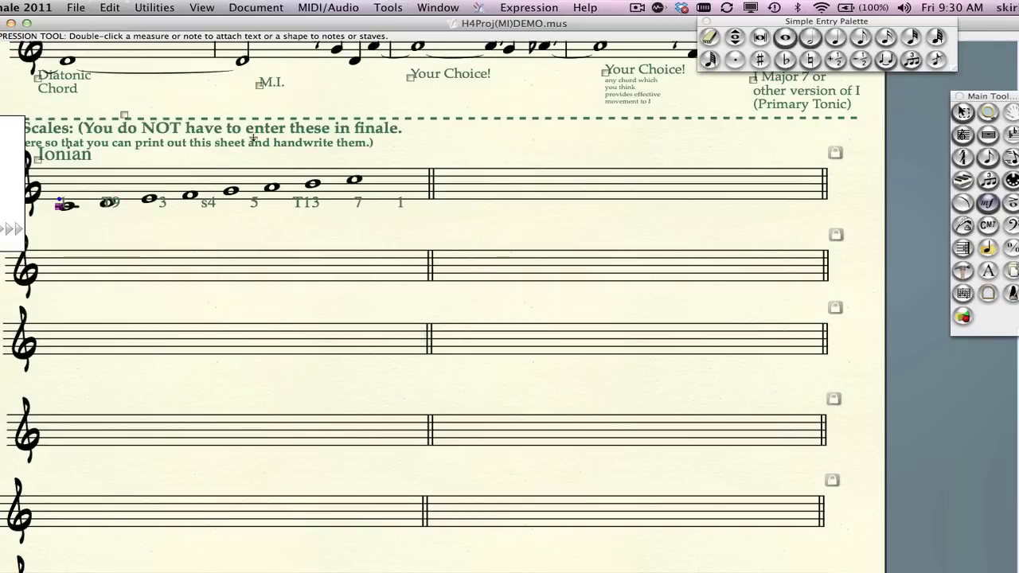
pyautogui.moveTo(125, 119)
pyautogui.mouseDown()
pyautogui.moveTo(128, 133)
pyautogui.moveTo(135, 102)
pyautogui.mouseUp()
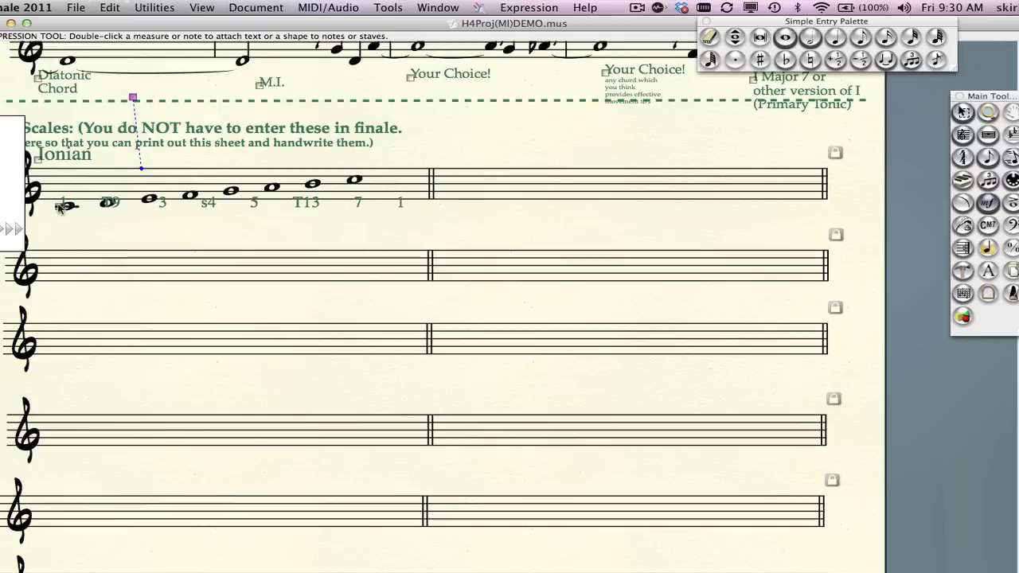
pyautogui.moveTo(60, 207); pyautogui.dragTo(59, 168)
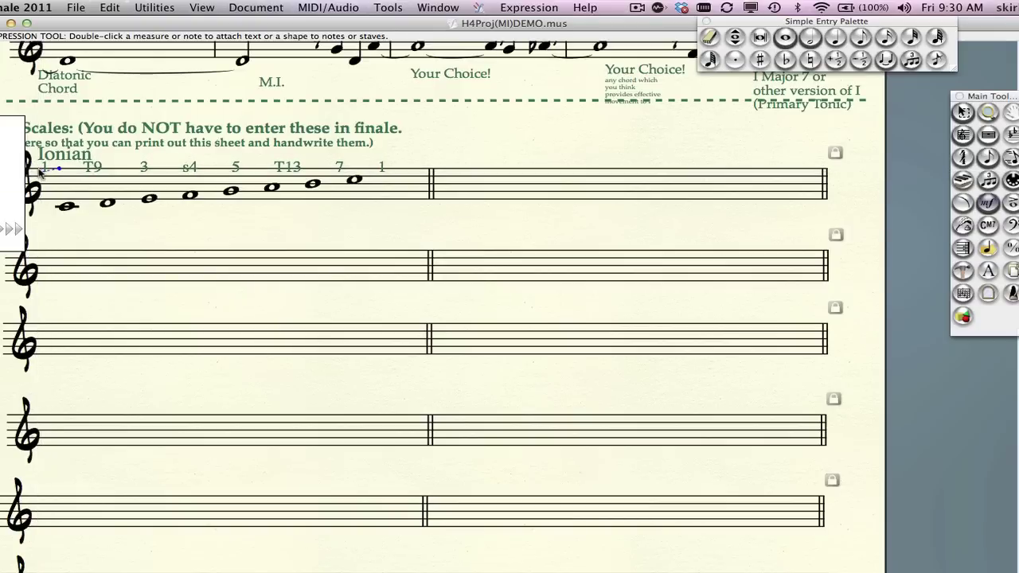
# Remove extra spacing before T13 and before 7 in the Ionian CS Label, and shift the placed label slightly right toward the scale notes.
pyautogui.doubleClick(124, 209)
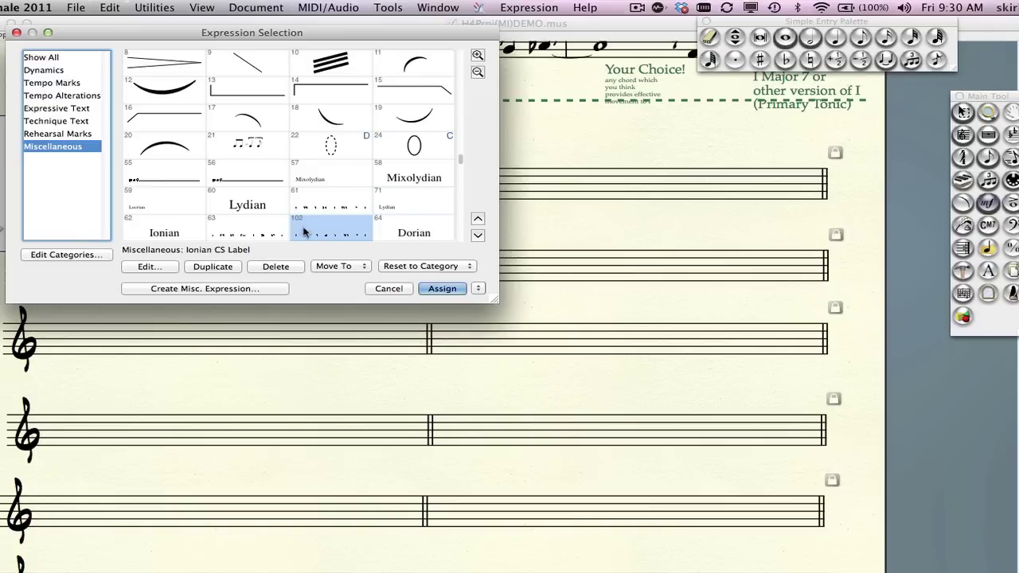
pyautogui.click(156, 266)
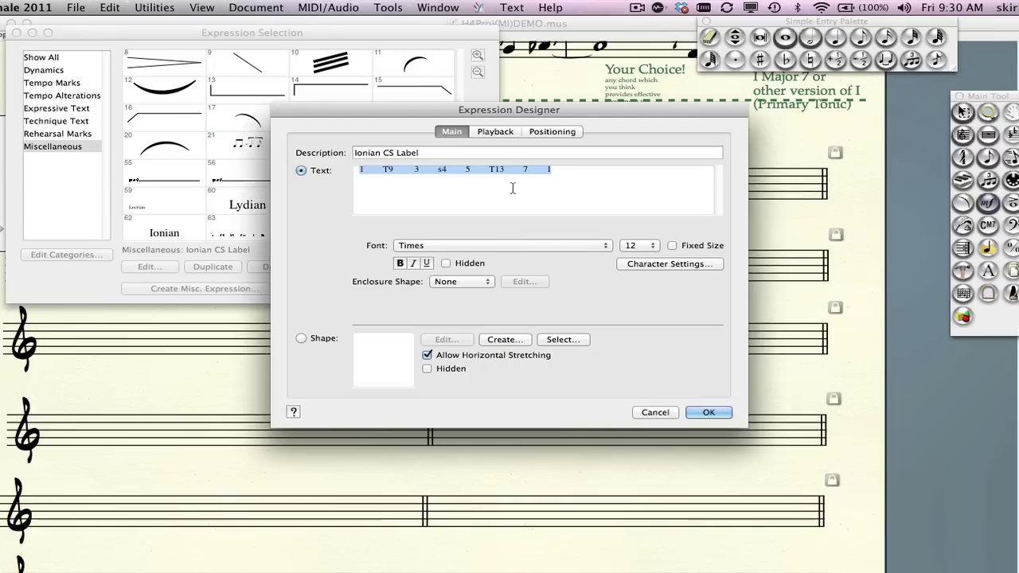
pyautogui.click(489, 170)
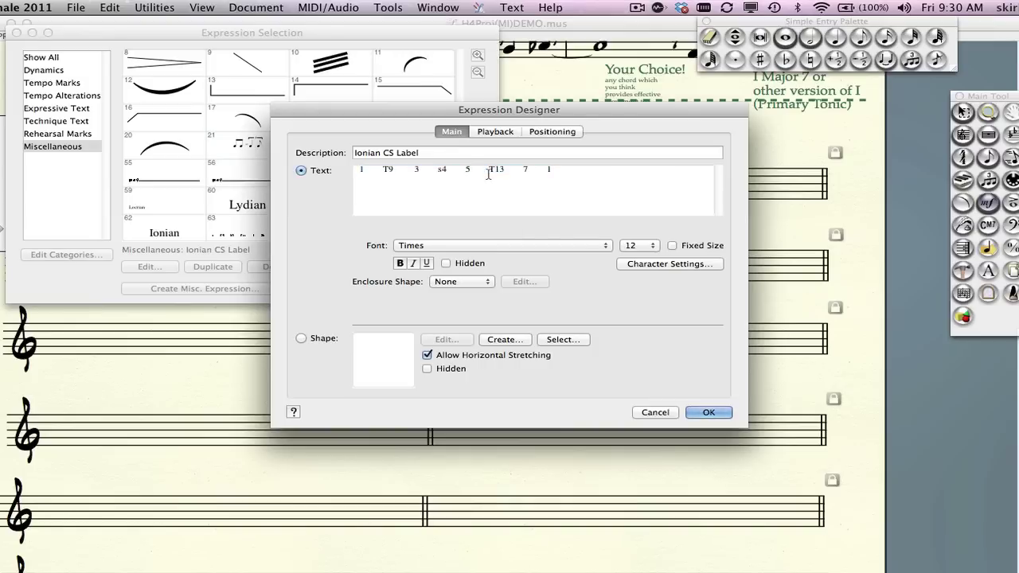
pyautogui.press('BackSpace')
pyautogui.click(515, 171)
pyautogui.press('BackSpace')
pyautogui.click(696, 412)
pyautogui.click(436, 291)
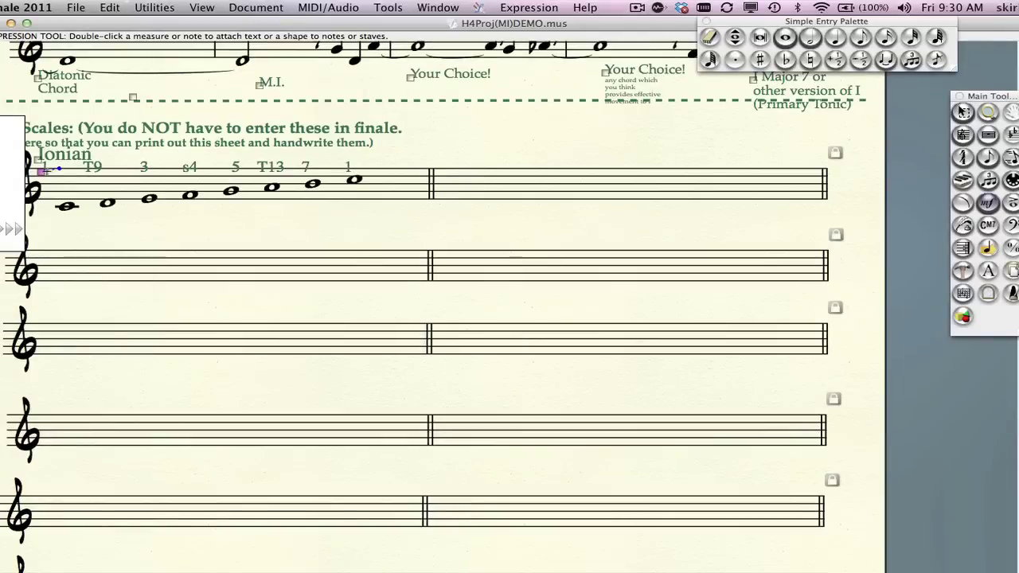
pyautogui.moveTo(42, 171); pyautogui.dragTo(47, 171)
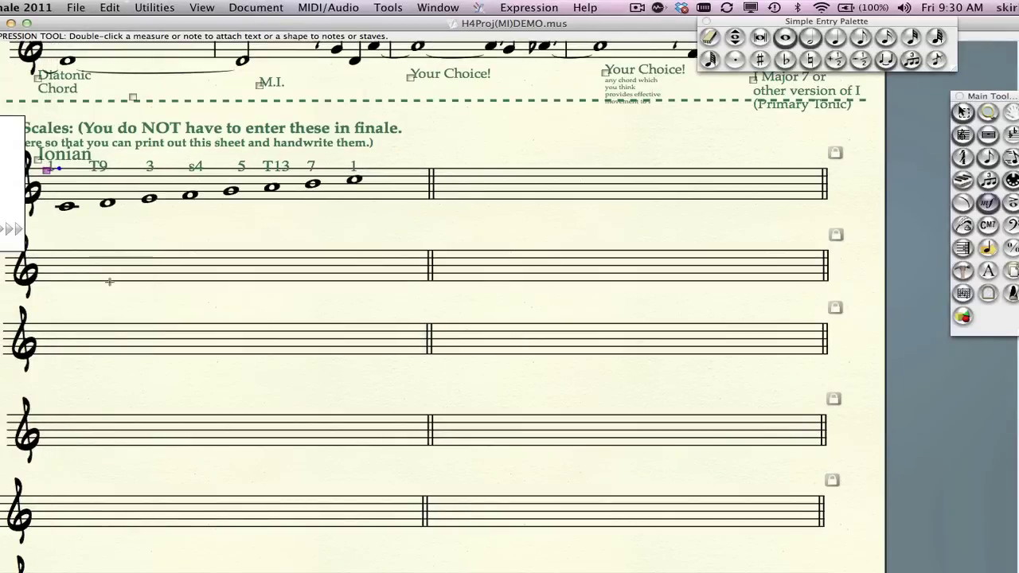